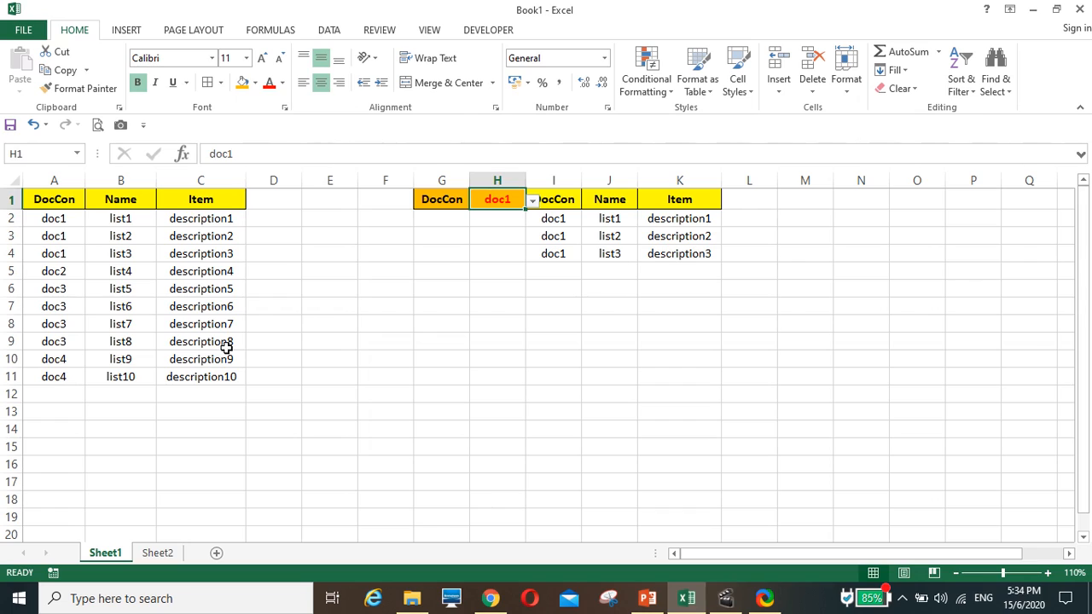
Switch the DocCon selection in H1 of Sheet1 to doc2, doc3 and finally doc4 to demonstrate the filtered list
click(531, 201)
click(515, 226)
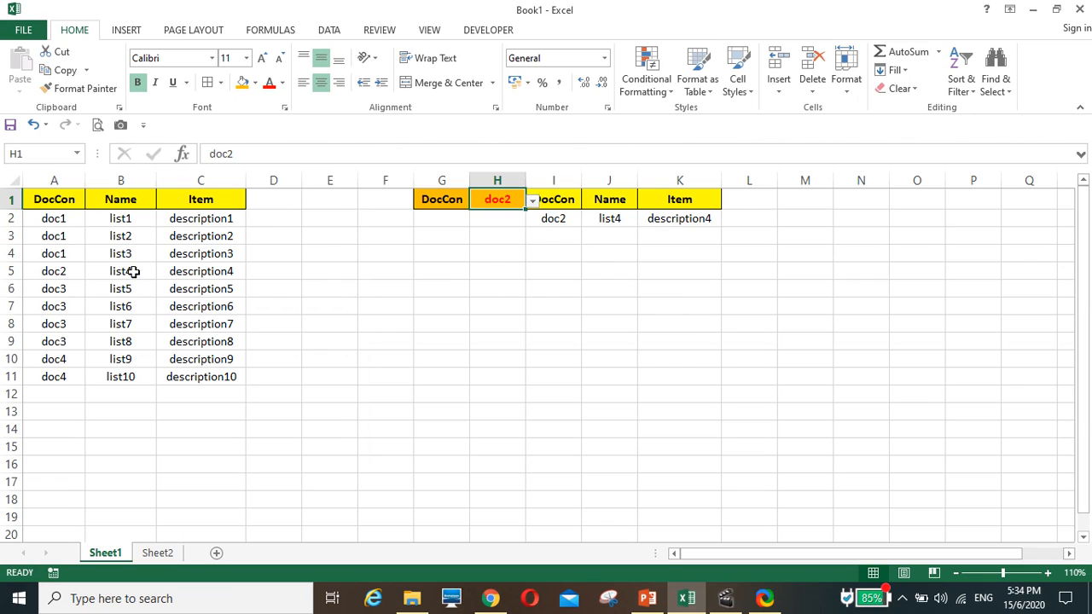
click(532, 201)
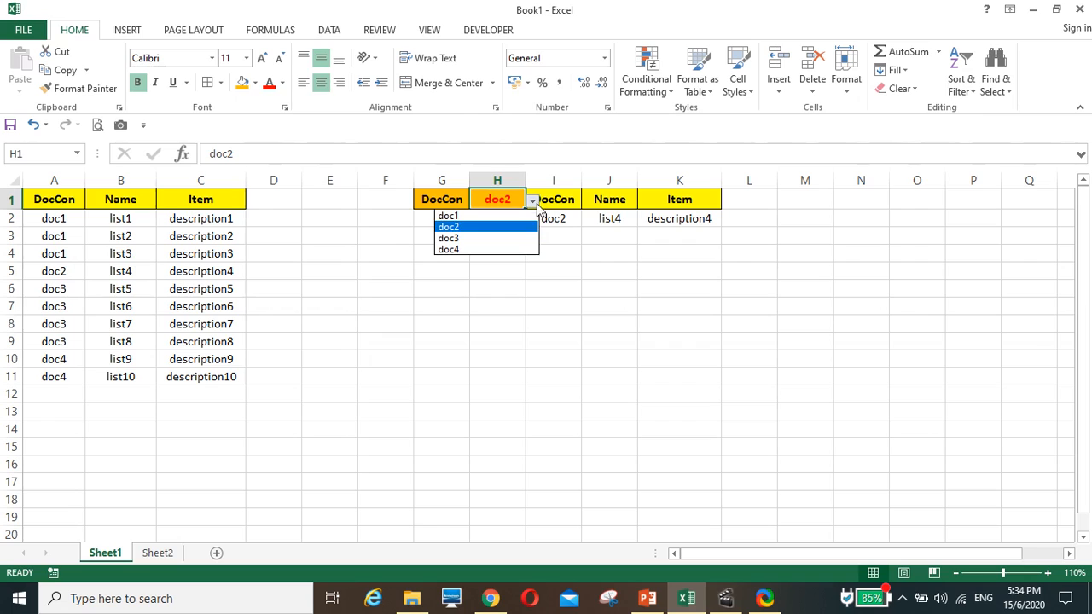
click(512, 239)
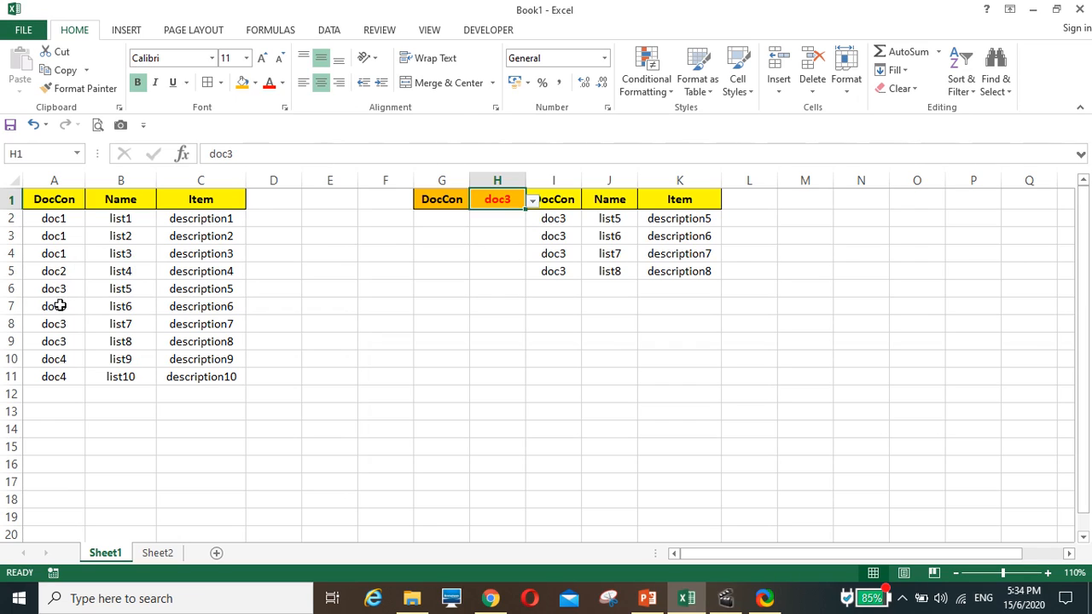
click(532, 202)
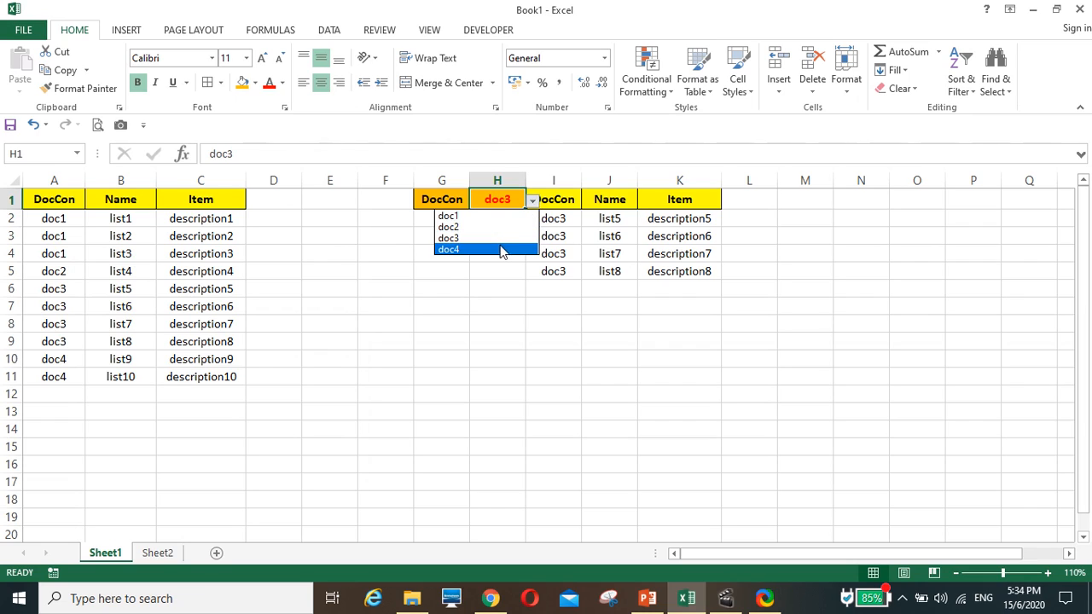
click(504, 247)
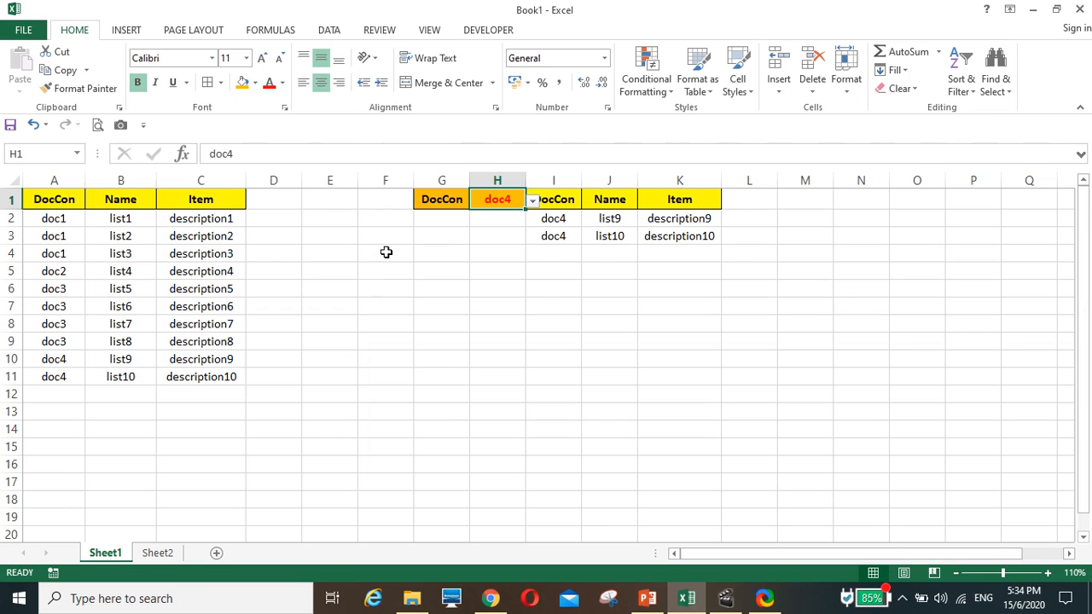
On Sheet2, start an OFFSET formula in I2 with the absolute cell $A$1 as its reference
click(163, 554)
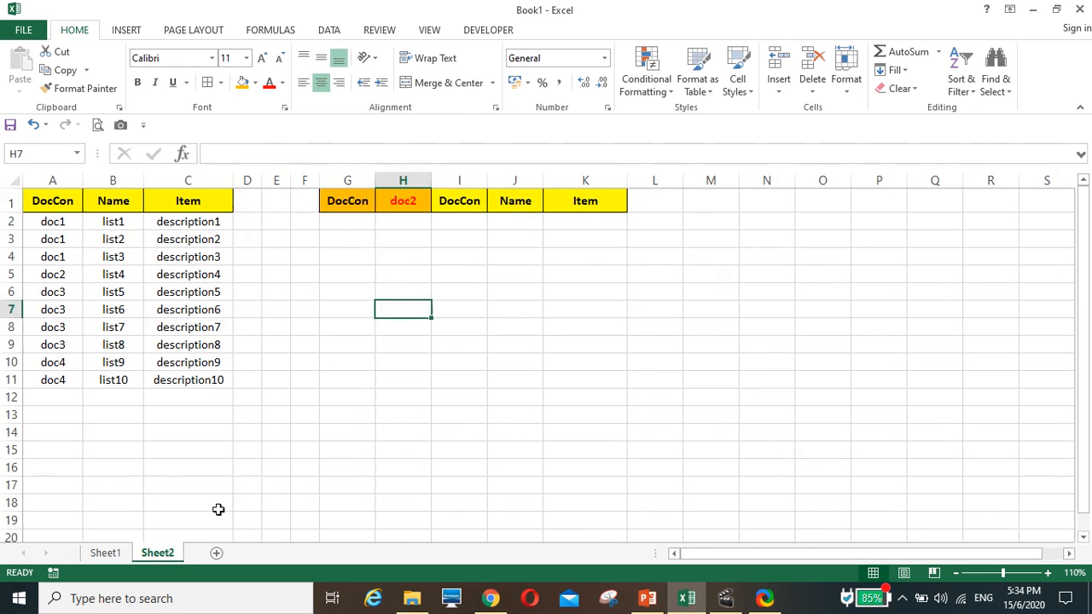
click(312, 398)
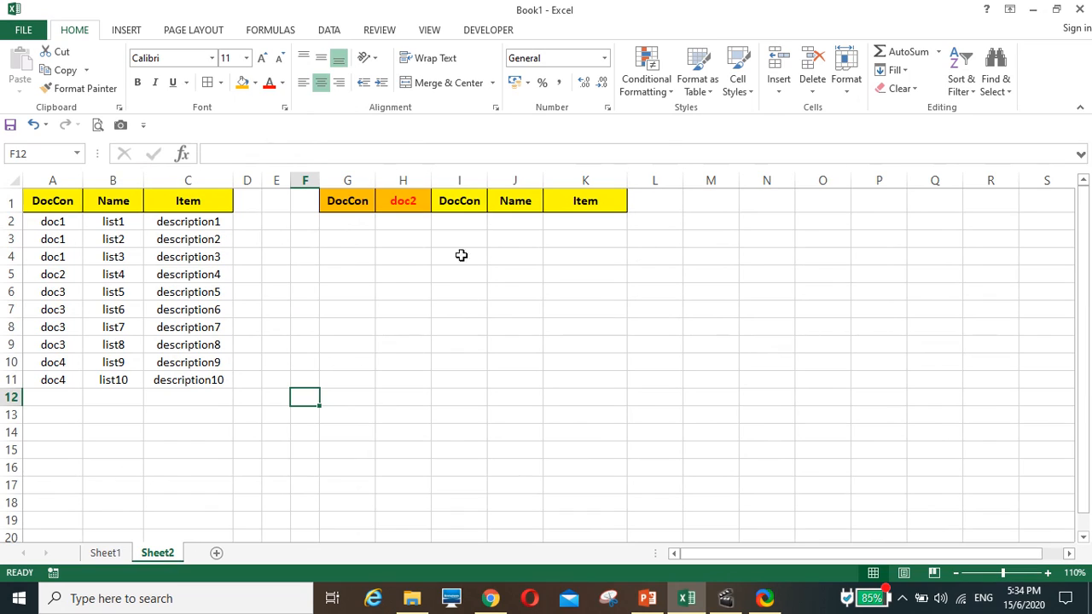
click(456, 221)
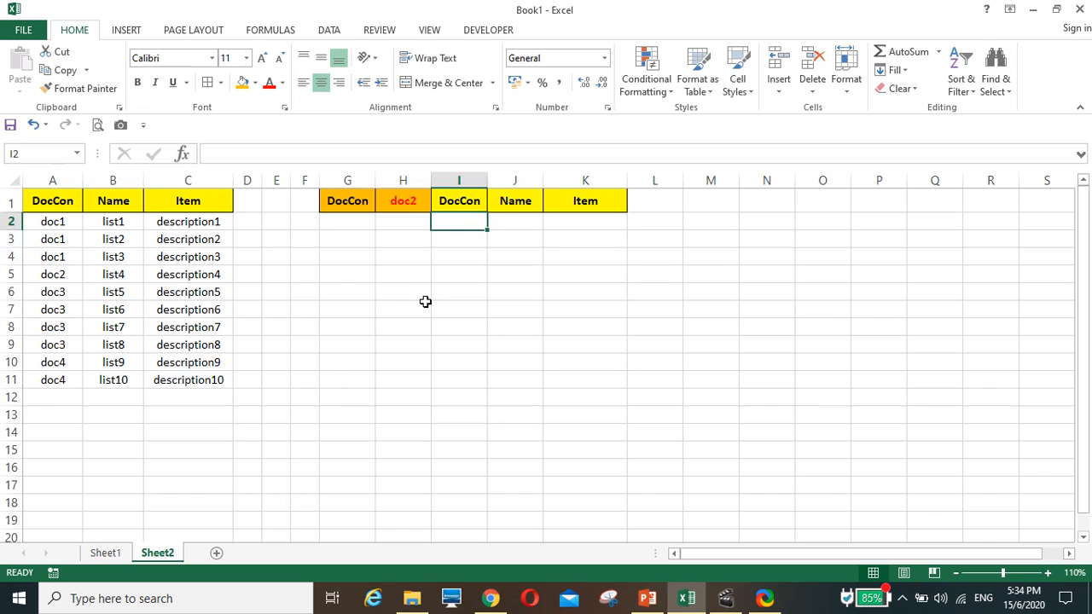
text(=)
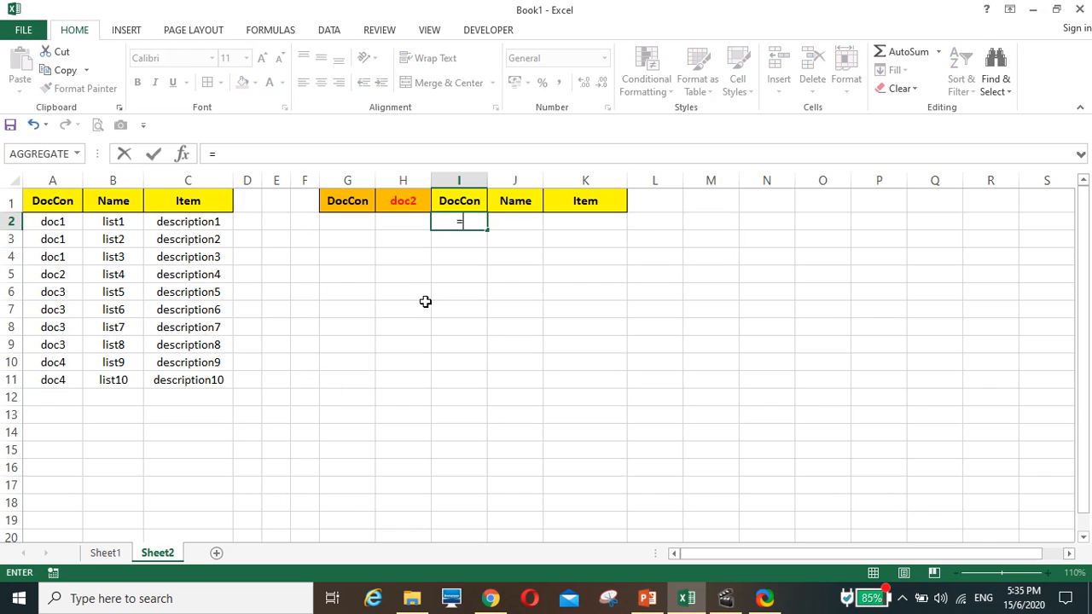
text(offse)
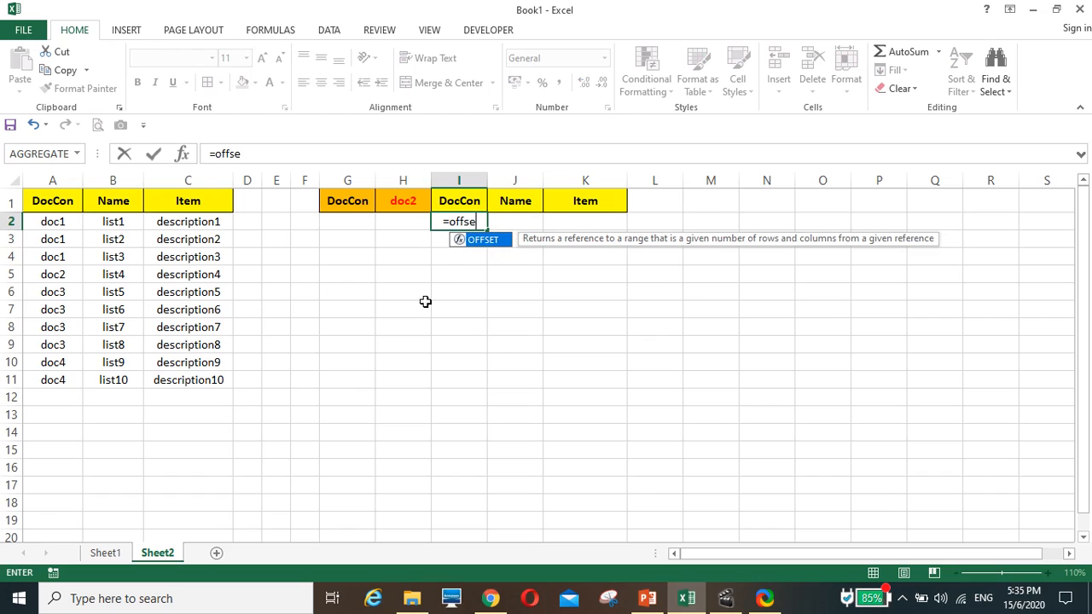
text(t()
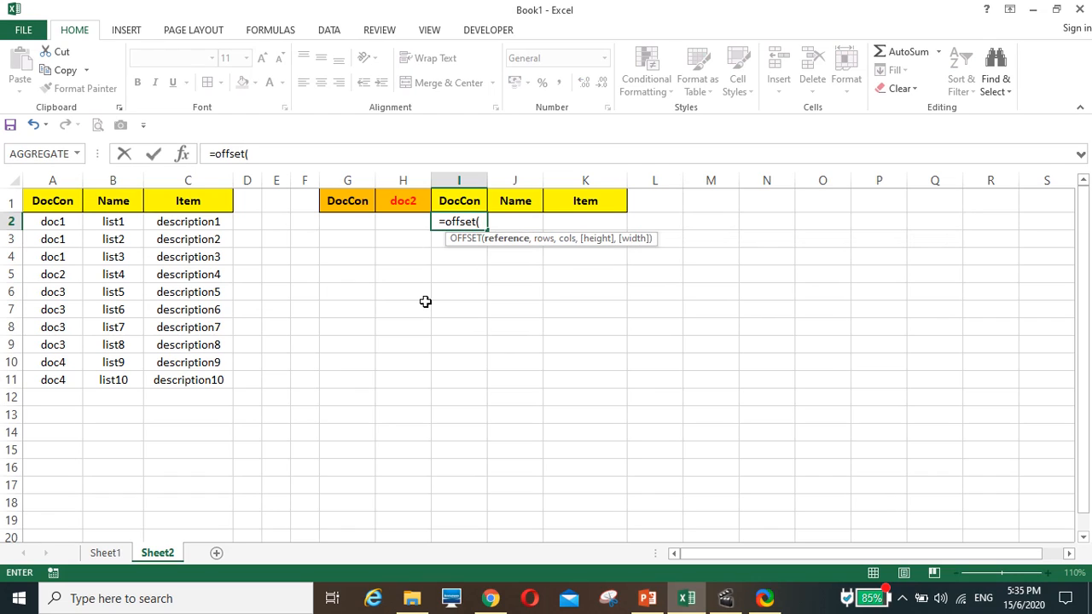
click(48, 199)
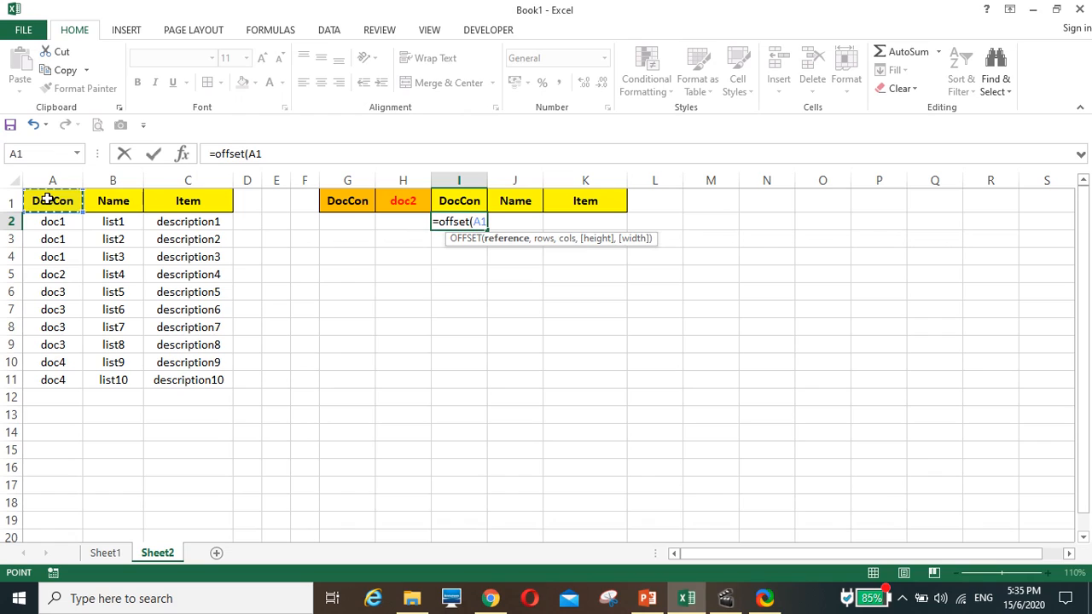
key(F4)
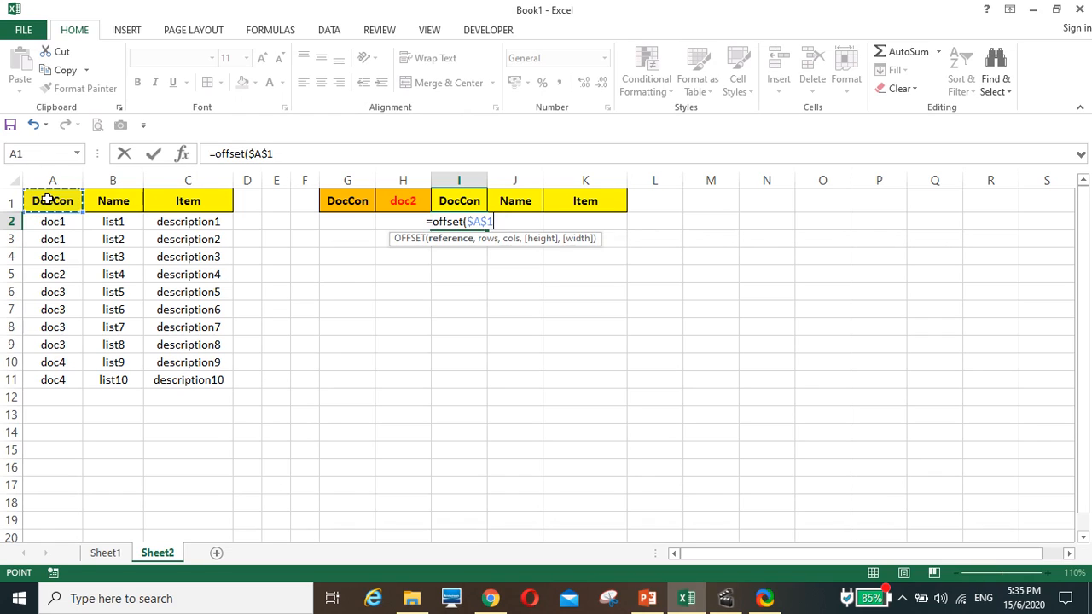
text(,)
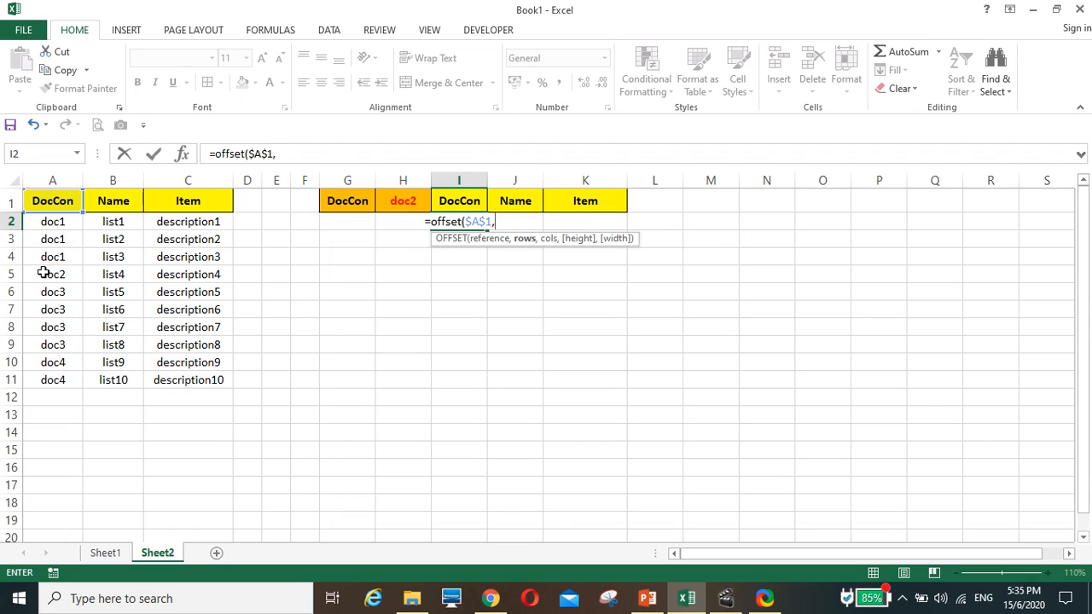
Add MATCH($H$1,$A$1:$A$11,0) as the rows argument of the OFFSET formula in I2
text(ma)
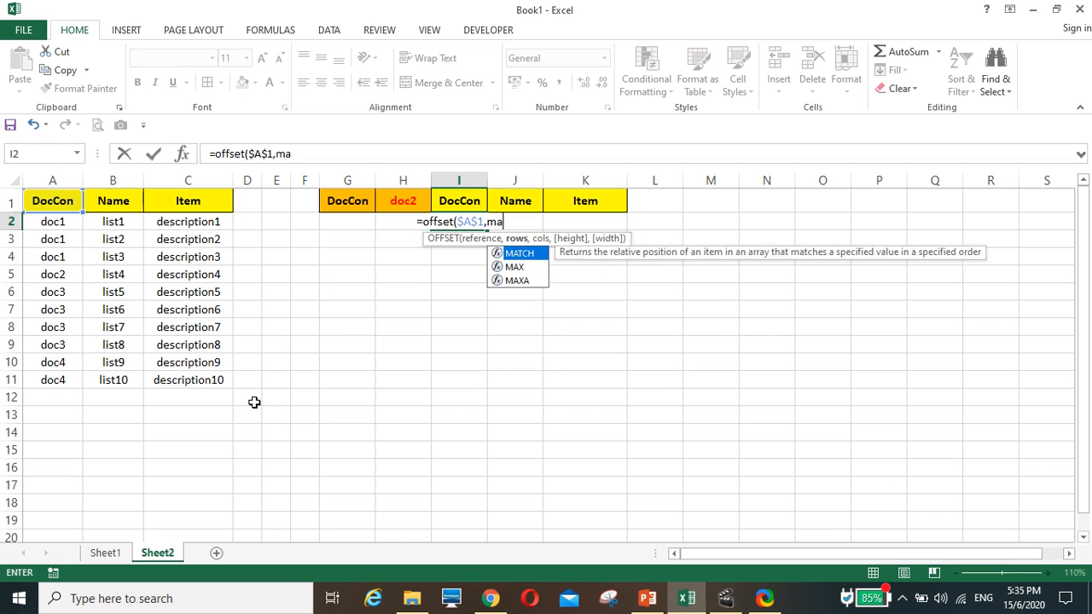
text(tch)
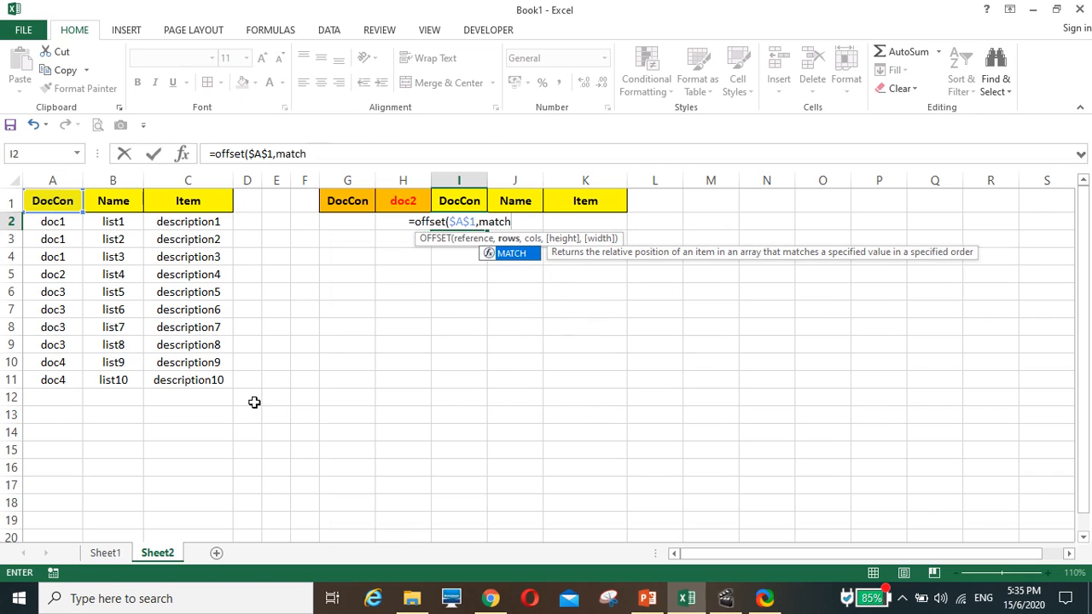
text(()
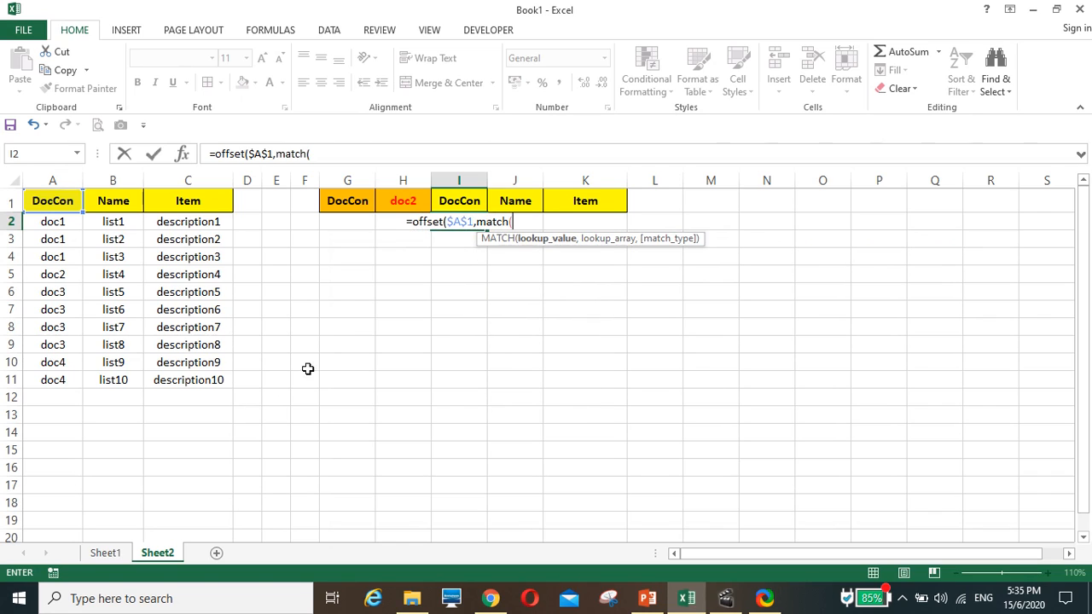
click(394, 198)
key(F4)
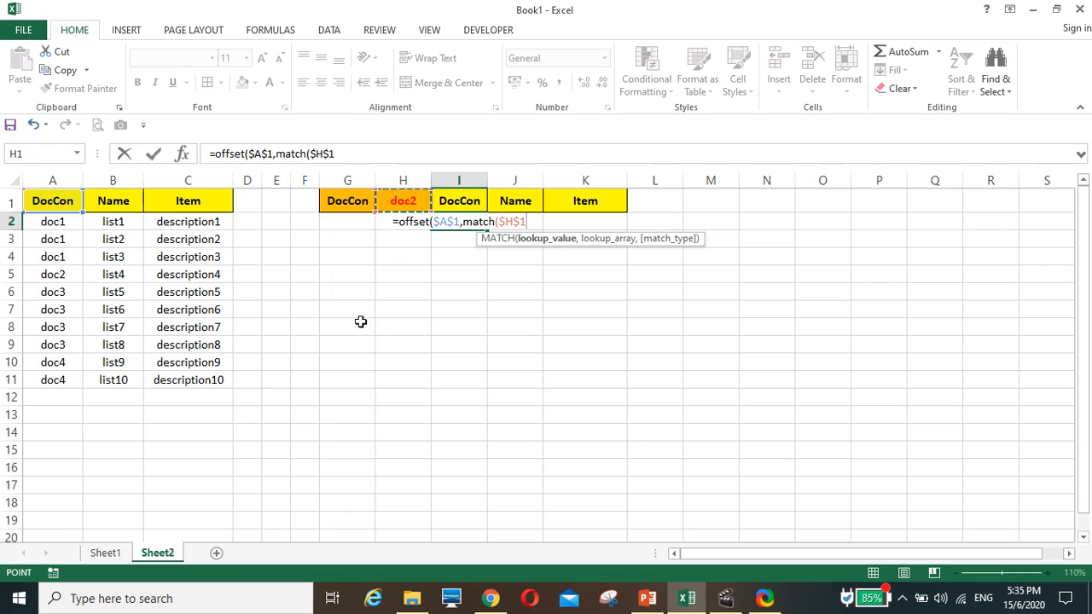
text(,)
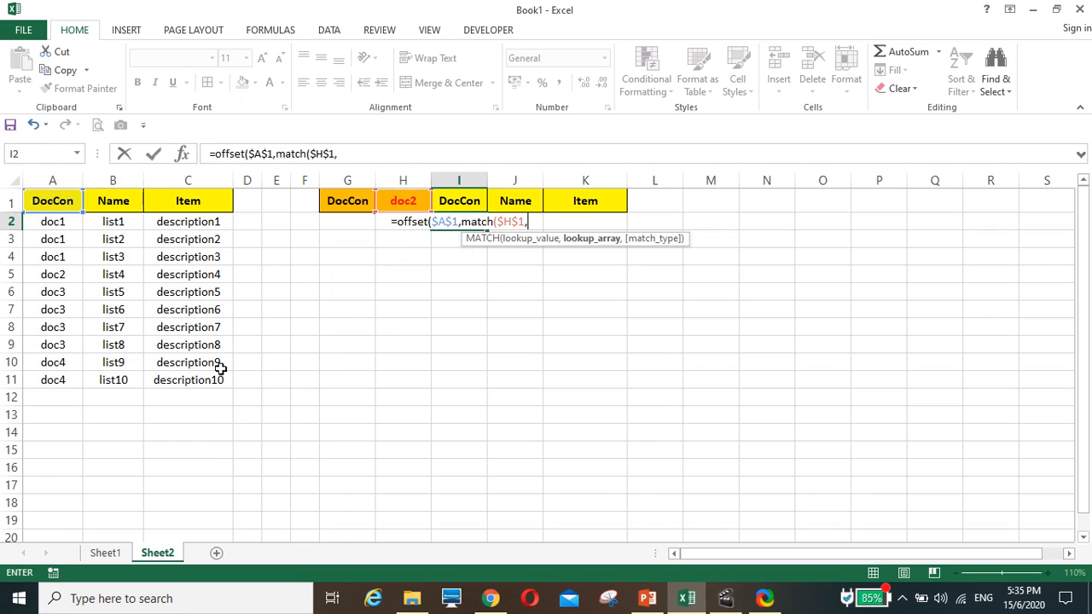
click(51, 205)
drag(50, 222, 54, 391)
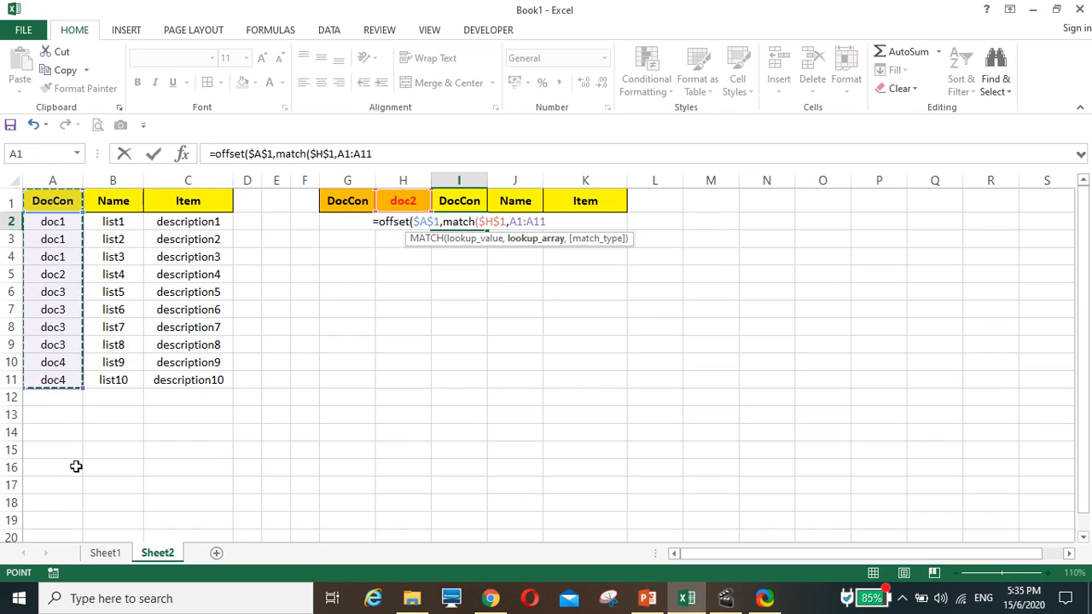
key(F4)
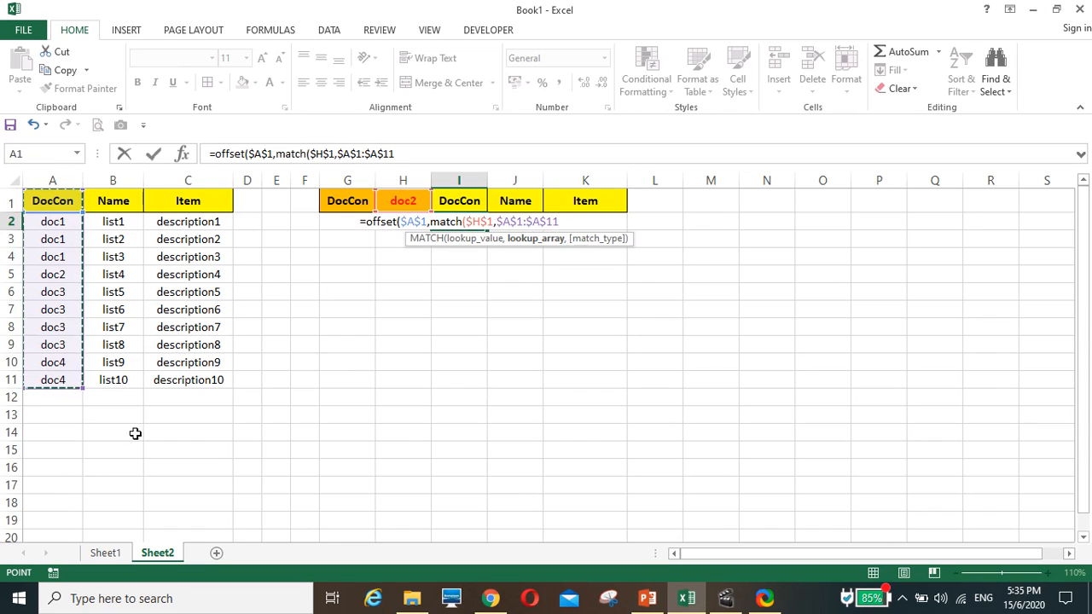
text(,)
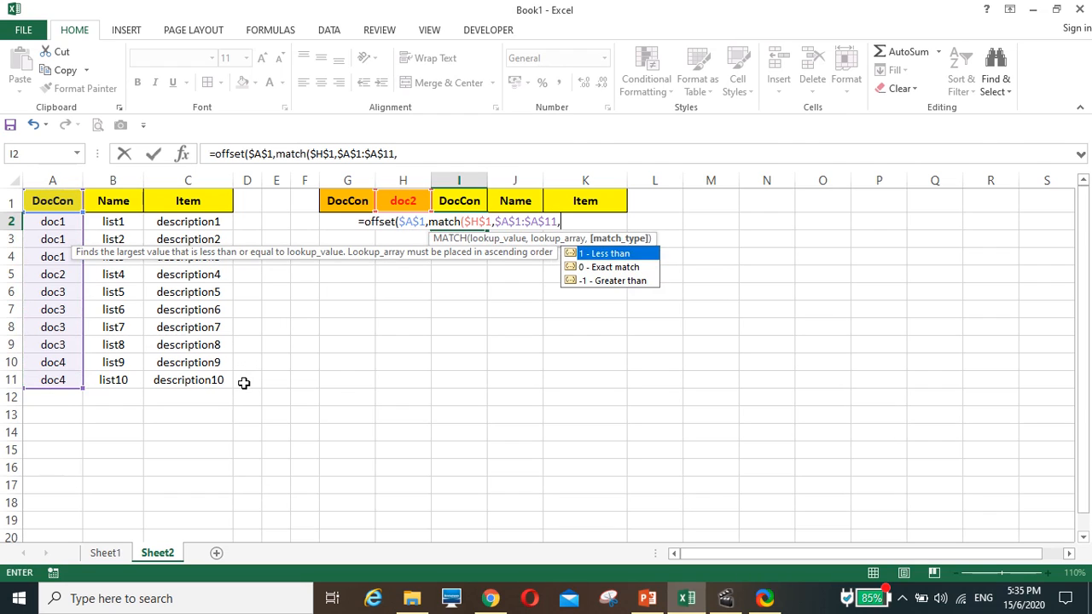
text(0)
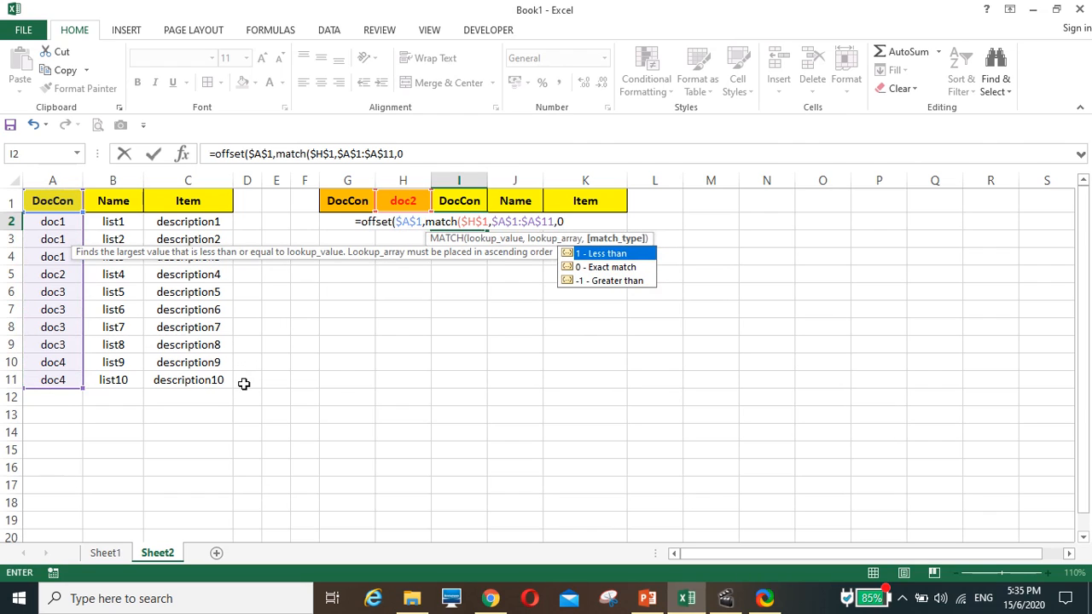
text())
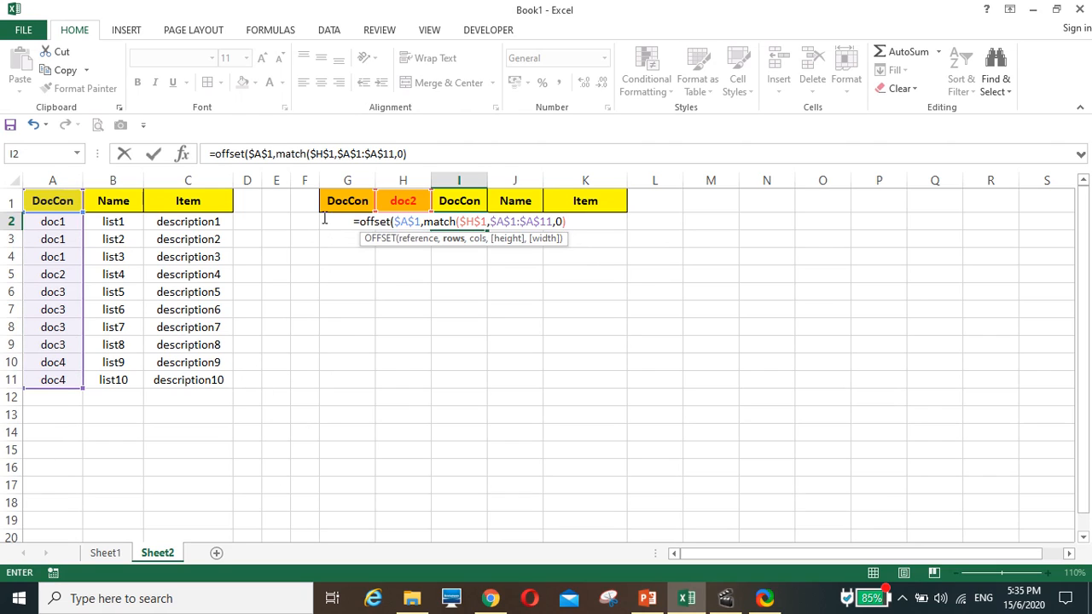
Complete the OFFSET formula in I2 with a column offset of 0 and enter it
click(422, 156)
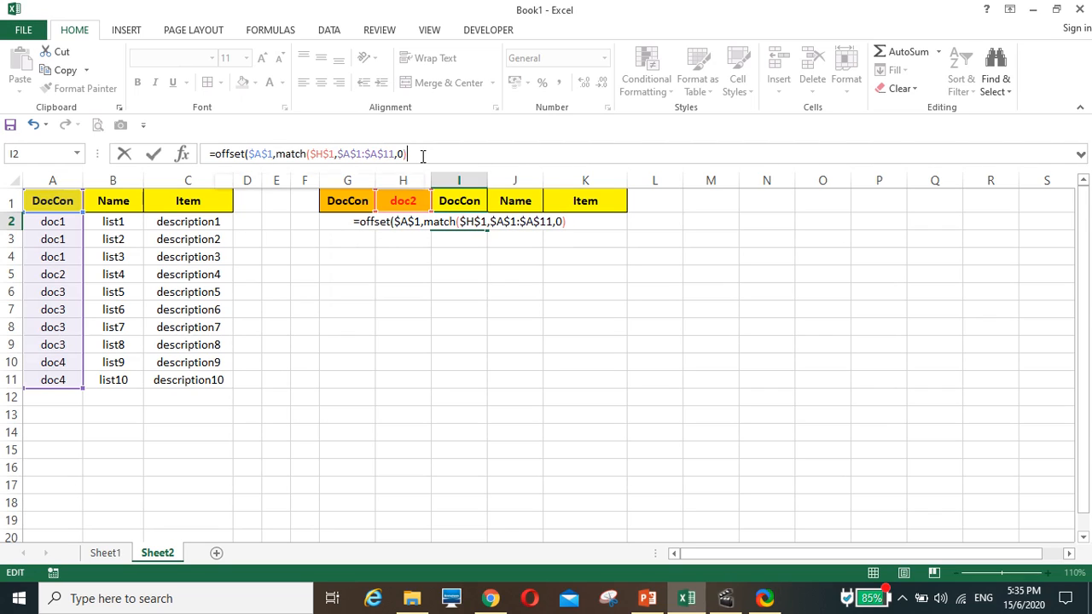
text(,)
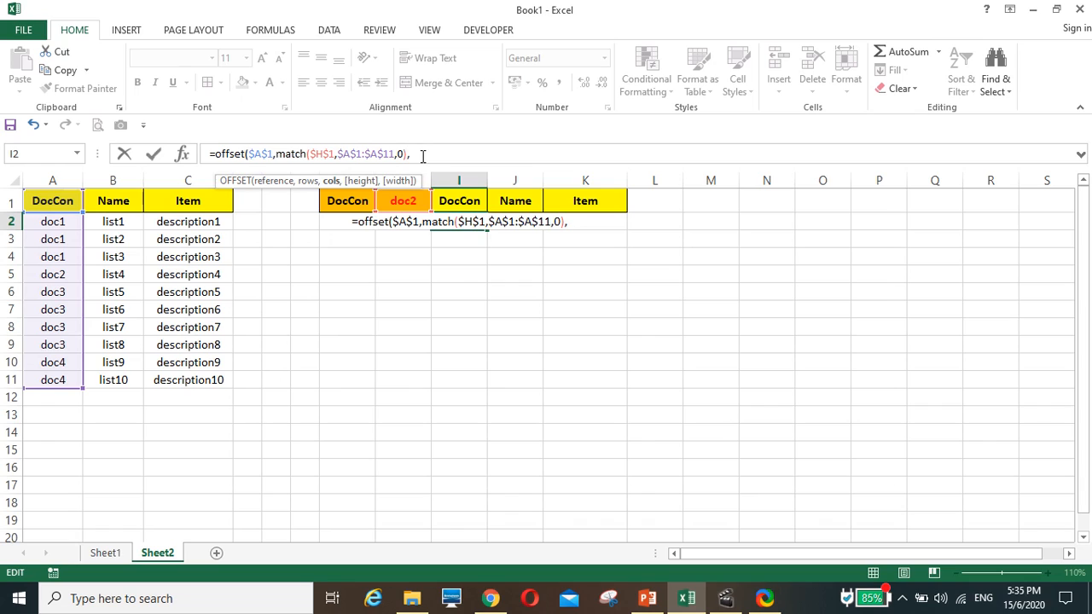
text(0))
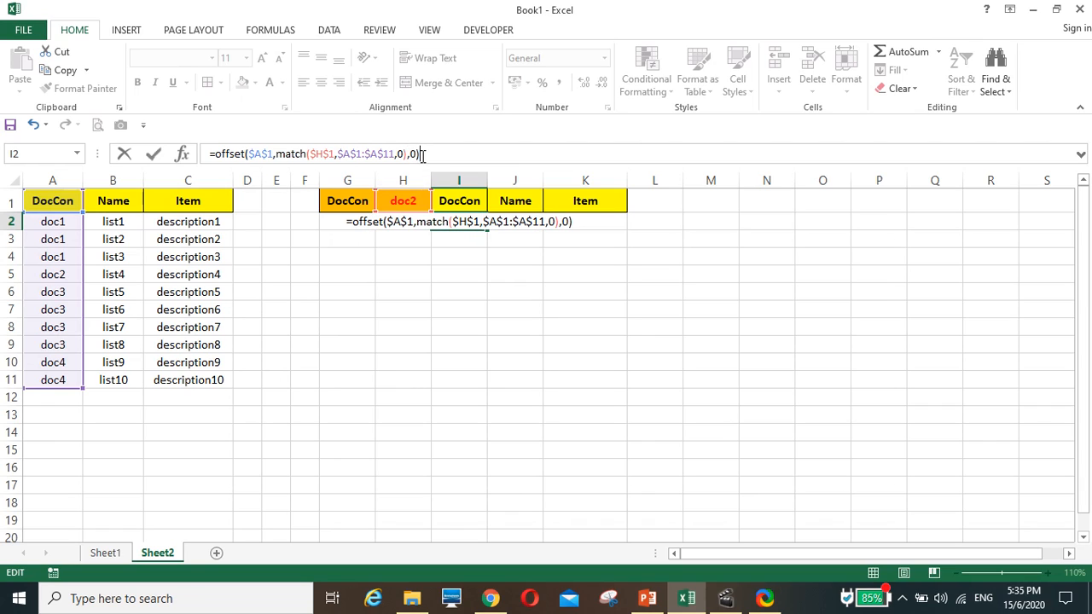
key(Return)
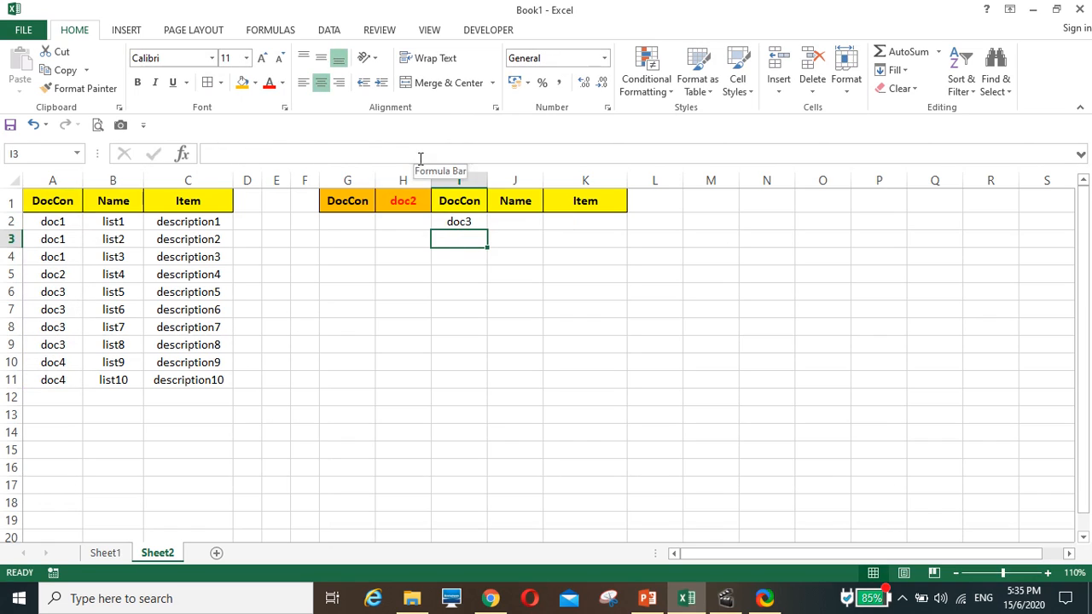
Subtract 1 from the MATCH result in the I2 formula, giving =OFFSET($A$1,MATCH($H$1,$A$1:$A$11,0)-1,0)
click(462, 222)
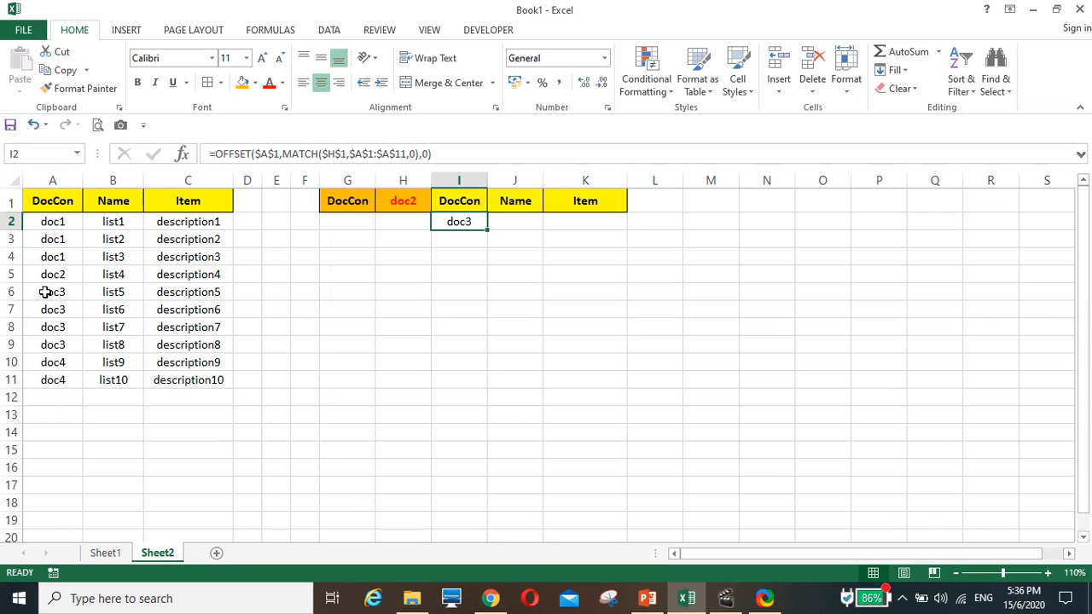
click(418, 153)
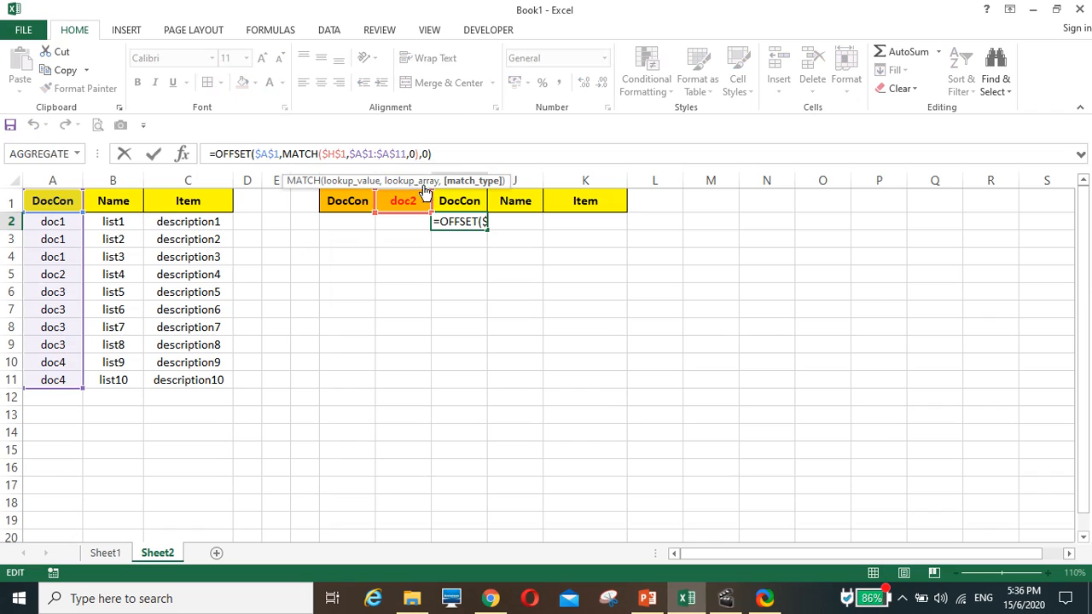
click(421, 152)
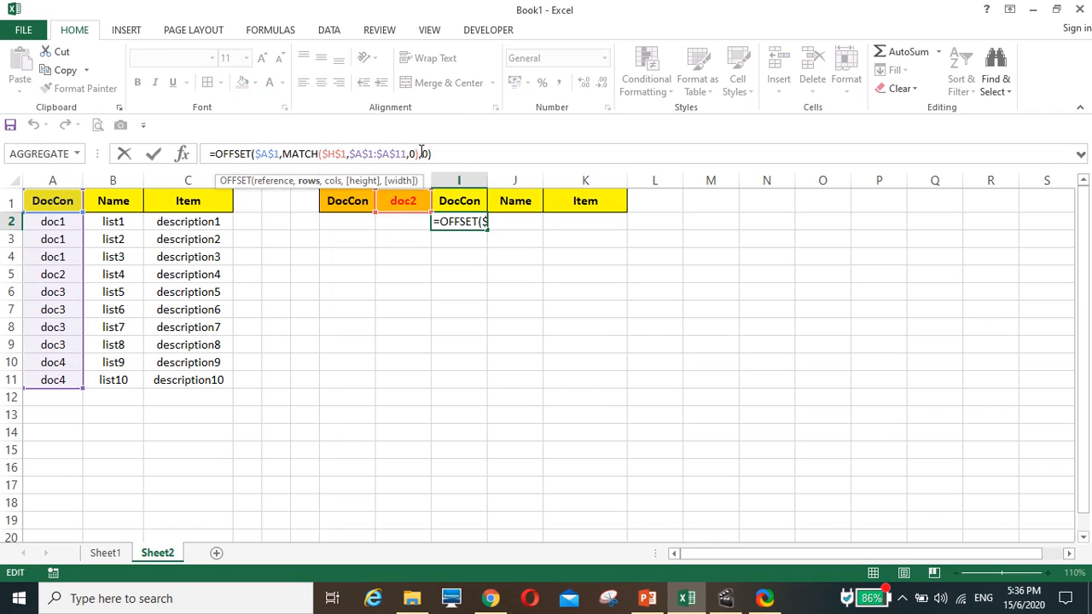
text(-1)
key(Return)
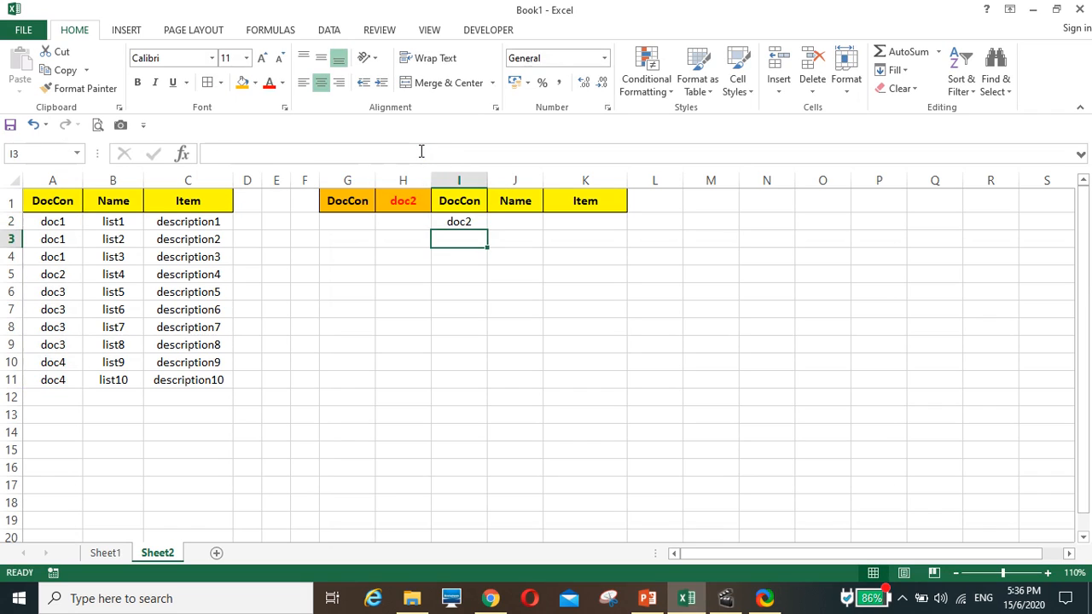
Add a height of 2 and a width of 1 to the OFFSET formula in I2 and enter it
click(463, 222)
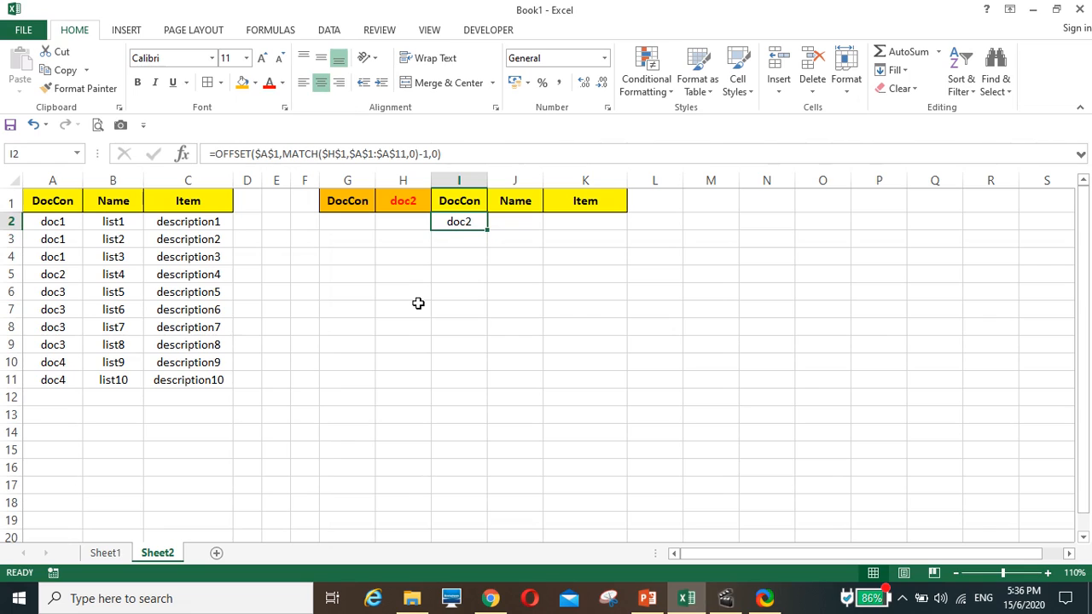
click(247, 153)
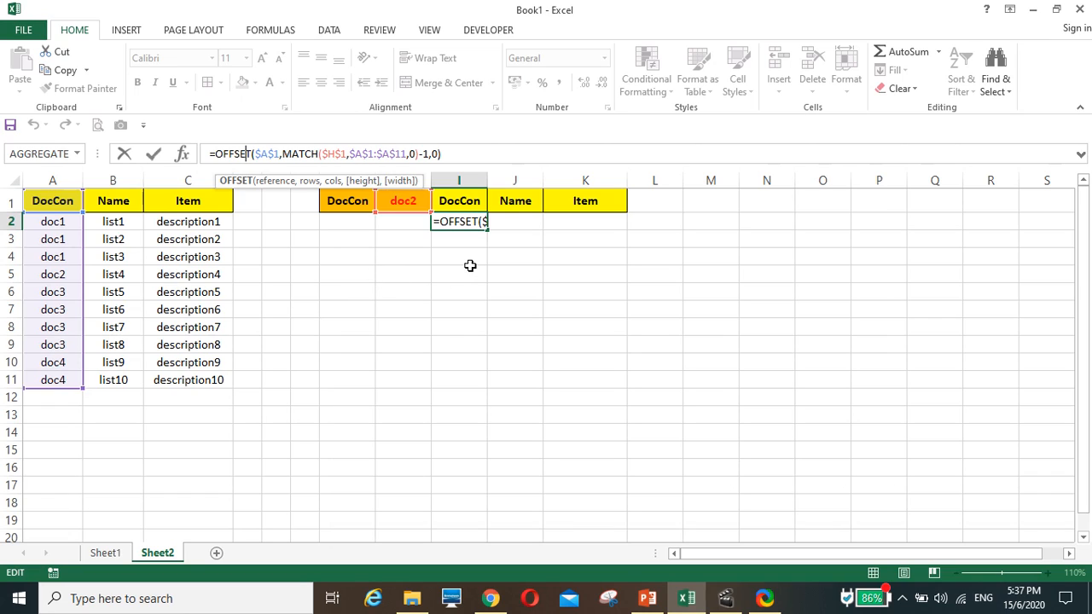
click(437, 154)
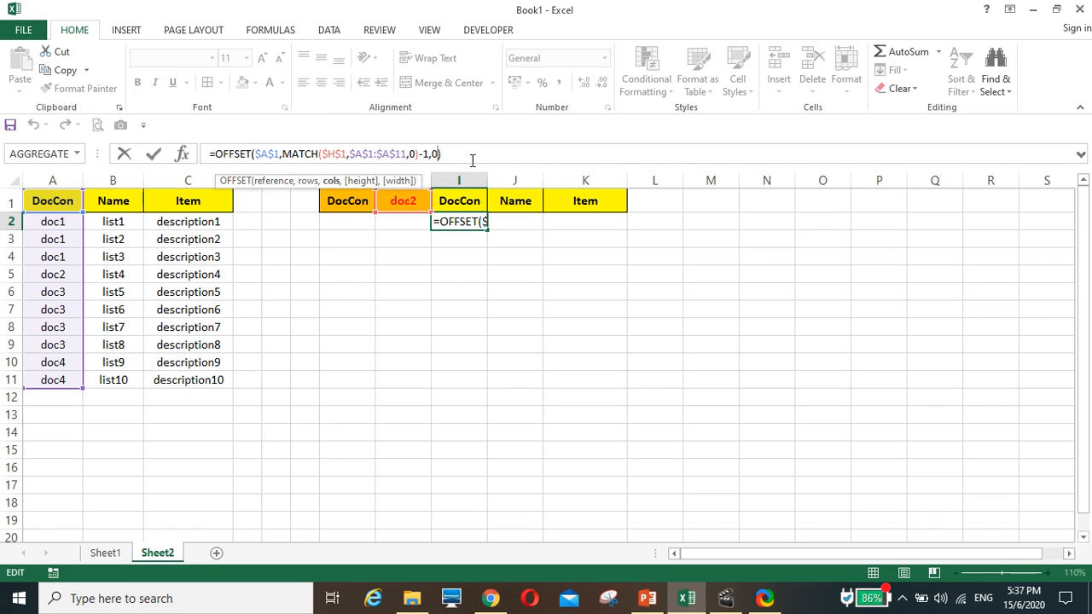
text(,)
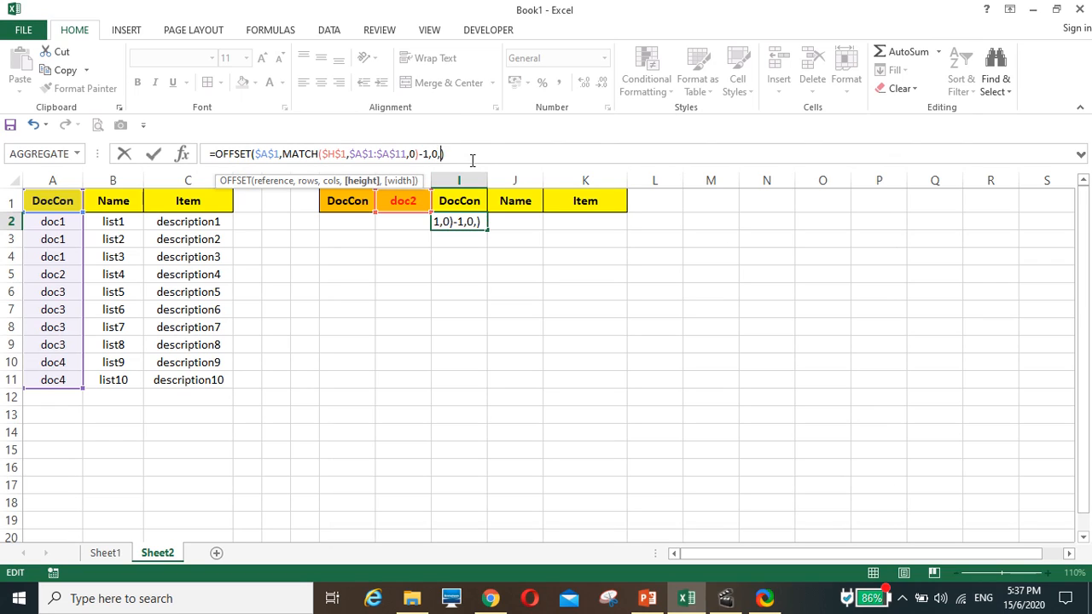
text(2,)
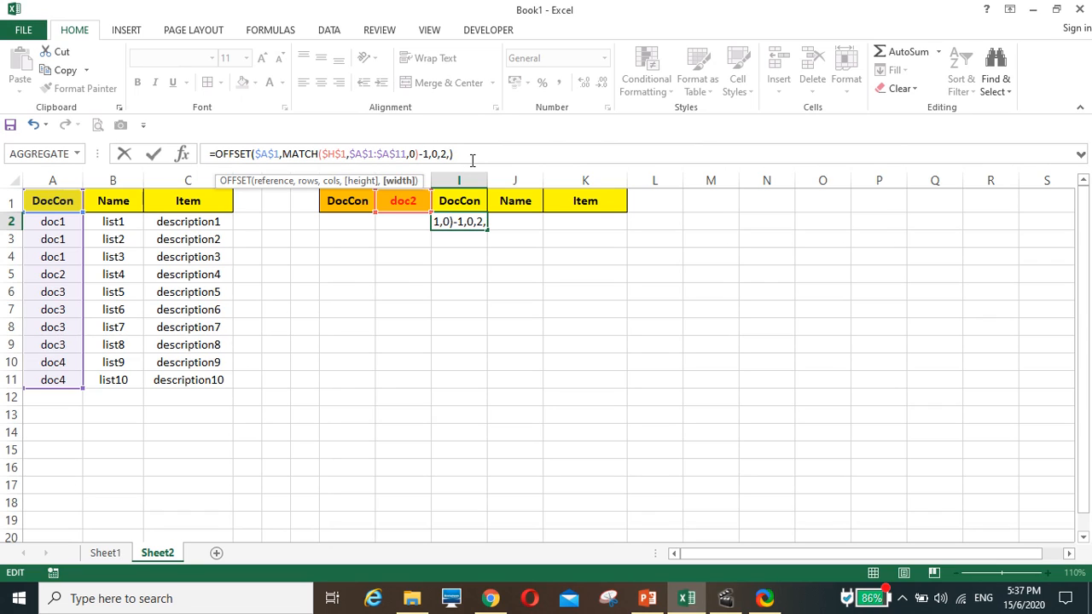
text(1))
key(Return)
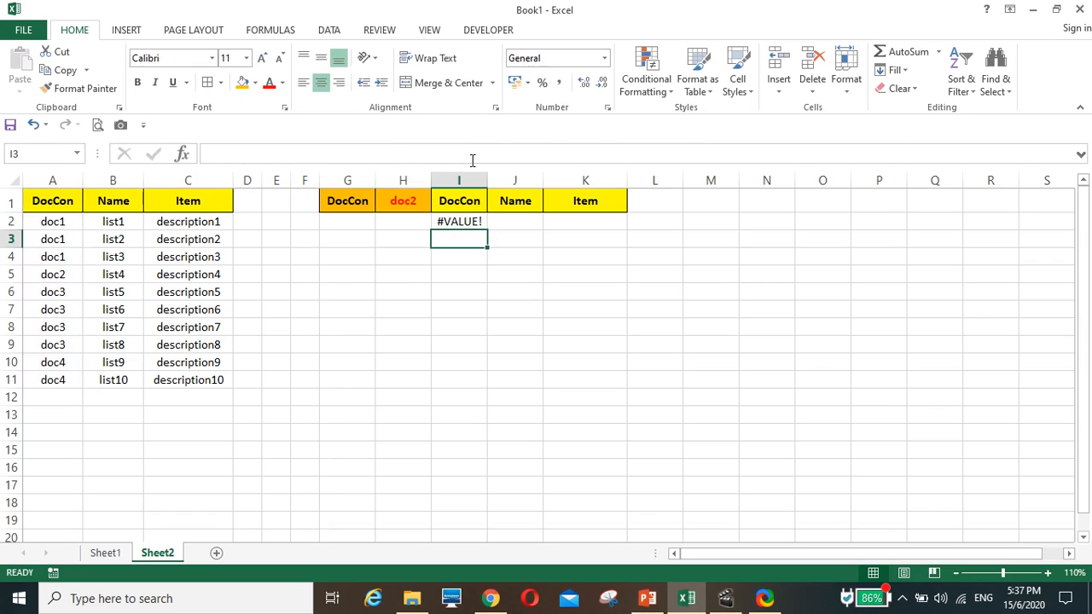
Change the DocCon selection in H1 to doc3
click(462, 222)
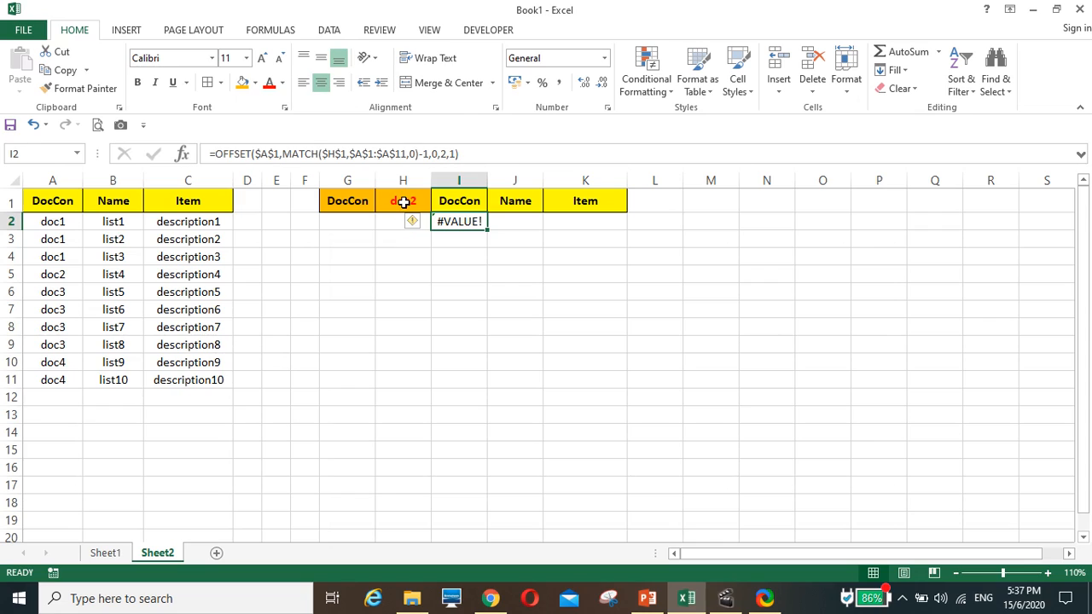
click(403, 202)
click(437, 205)
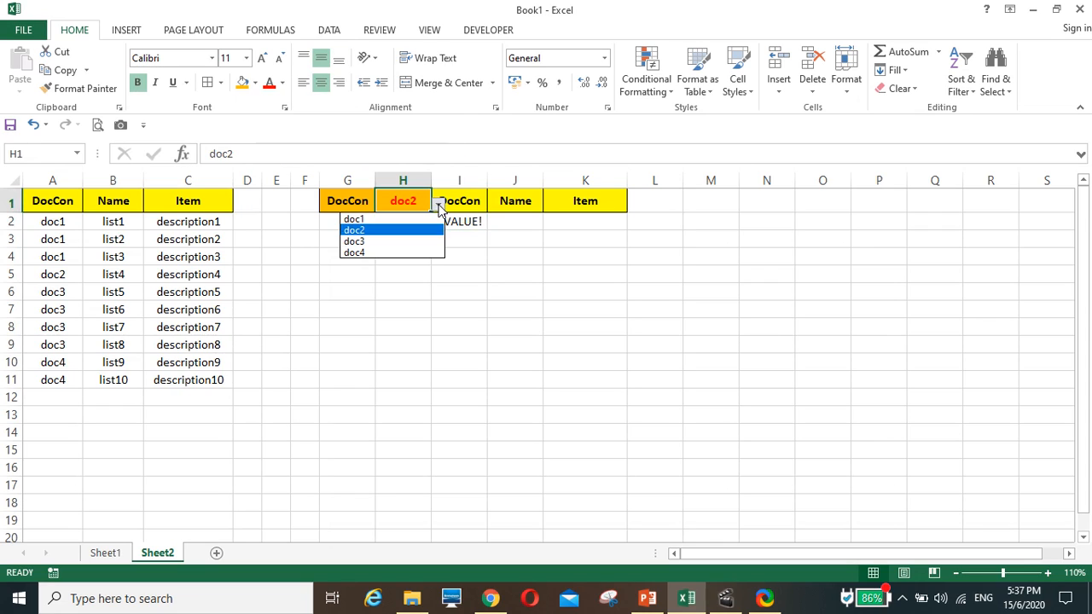
click(408, 243)
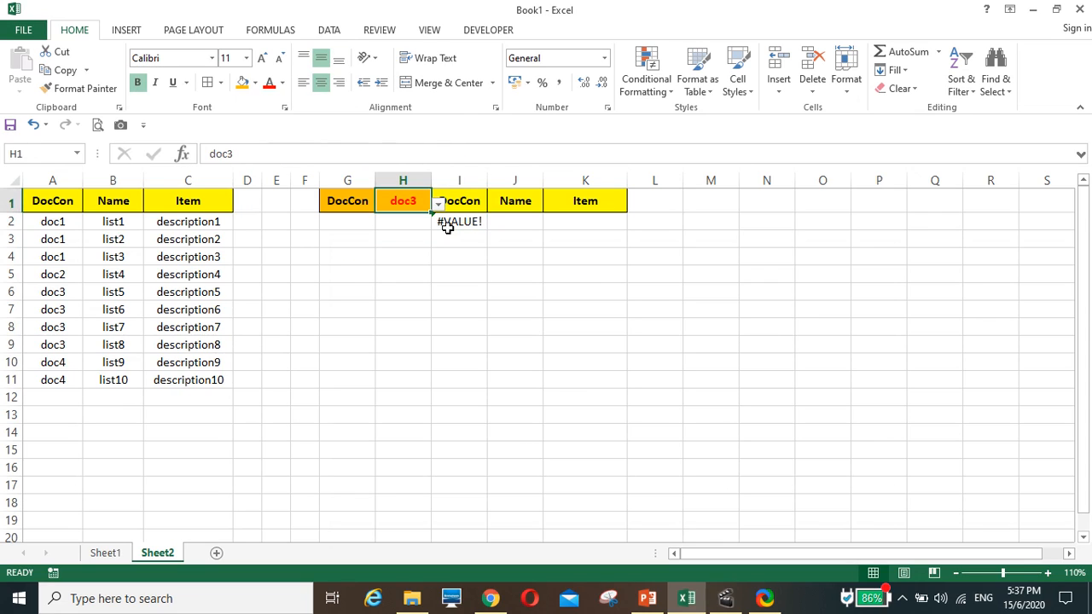
Examine the first and last doc3 rows in column A against the selection in H1 and the formula in I2
click(448, 223)
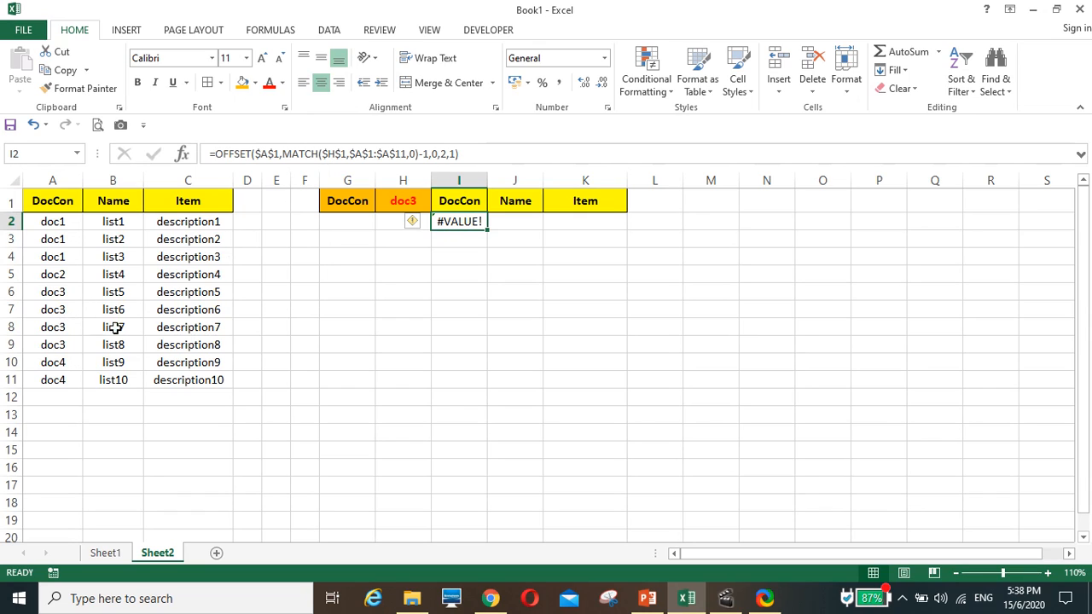
click(40, 291)
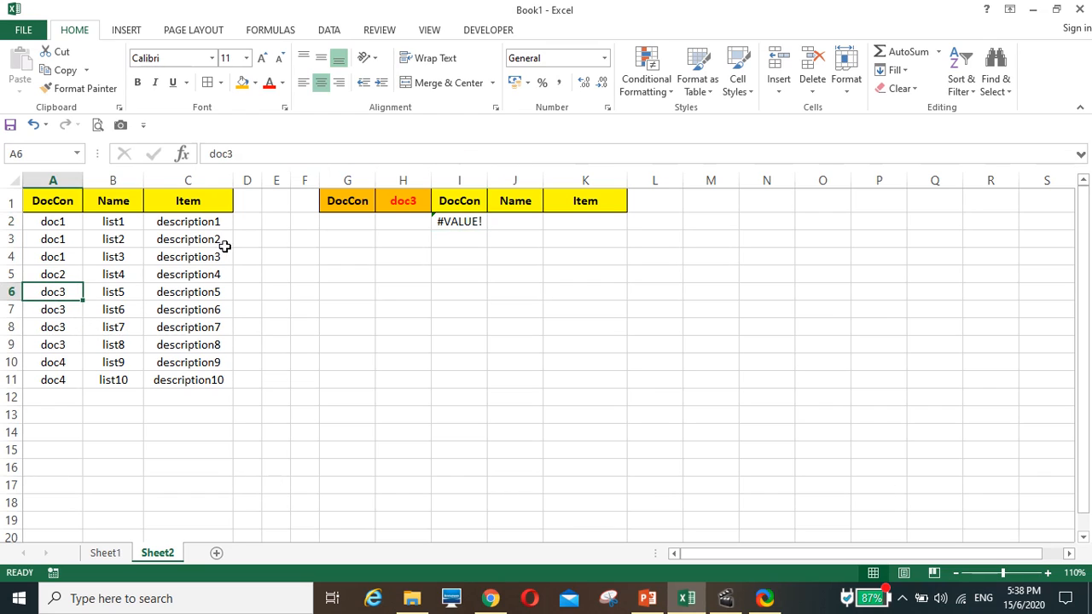
click(401, 202)
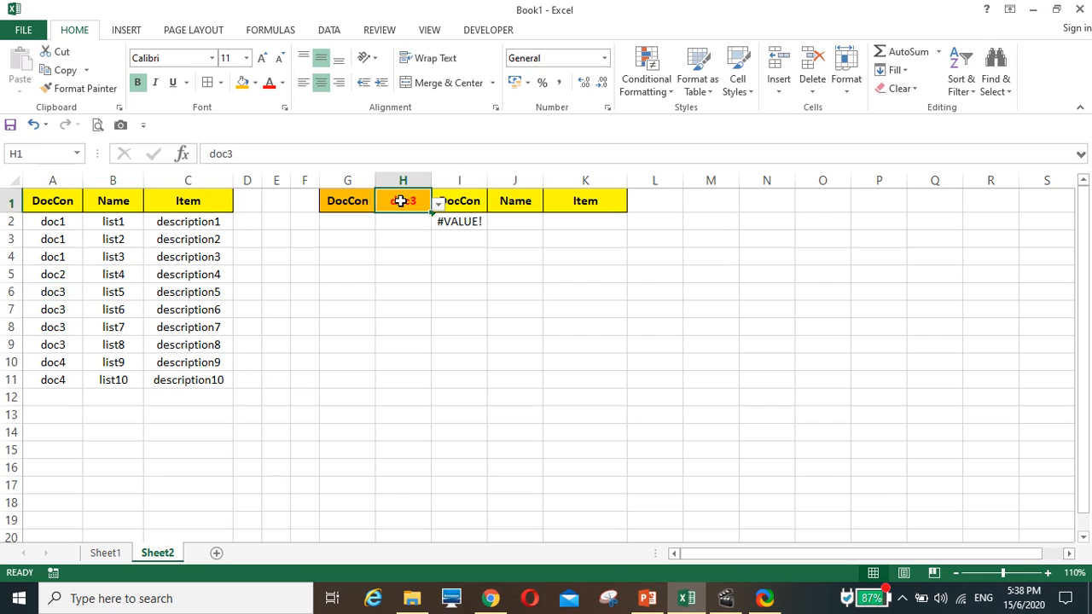
click(447, 221)
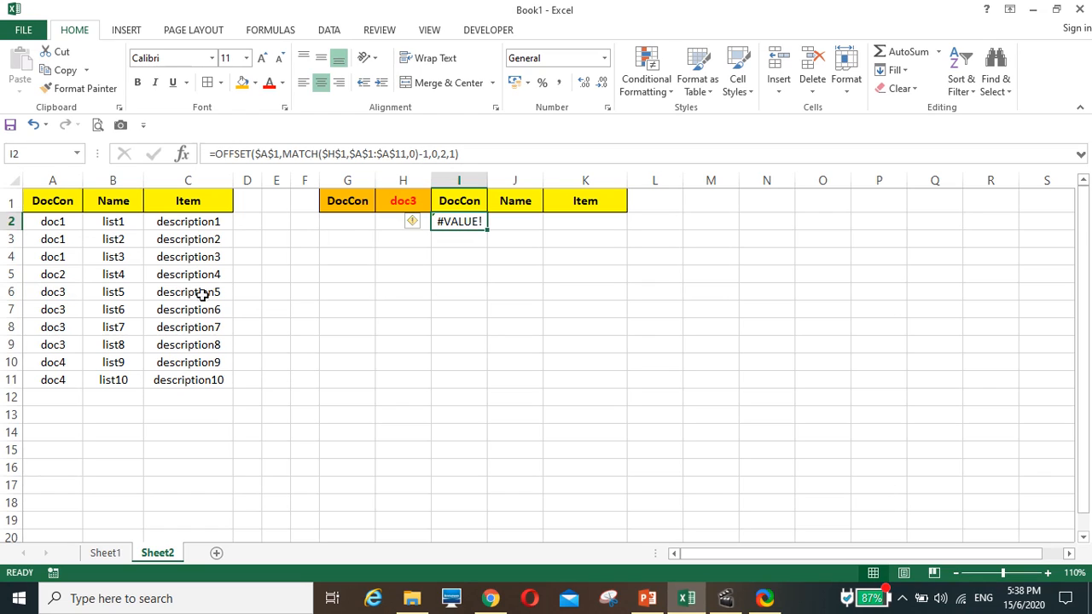
click(36, 345)
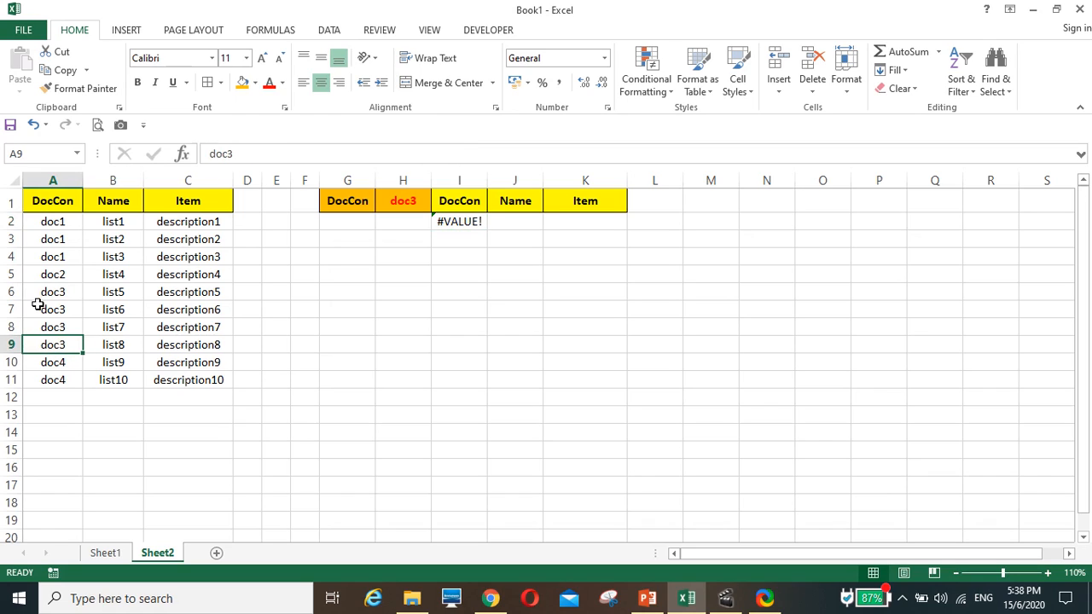
click(37, 295)
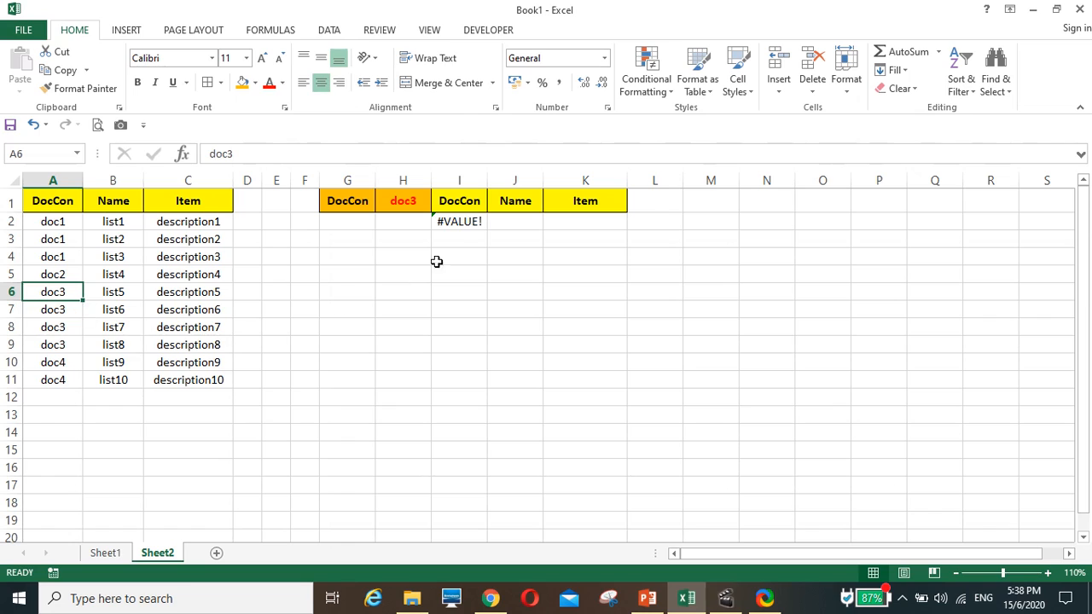
Replace the OFFSET height argument in I2 with MATCH($H$1,$A$1:$A$11,1)
click(450, 224)
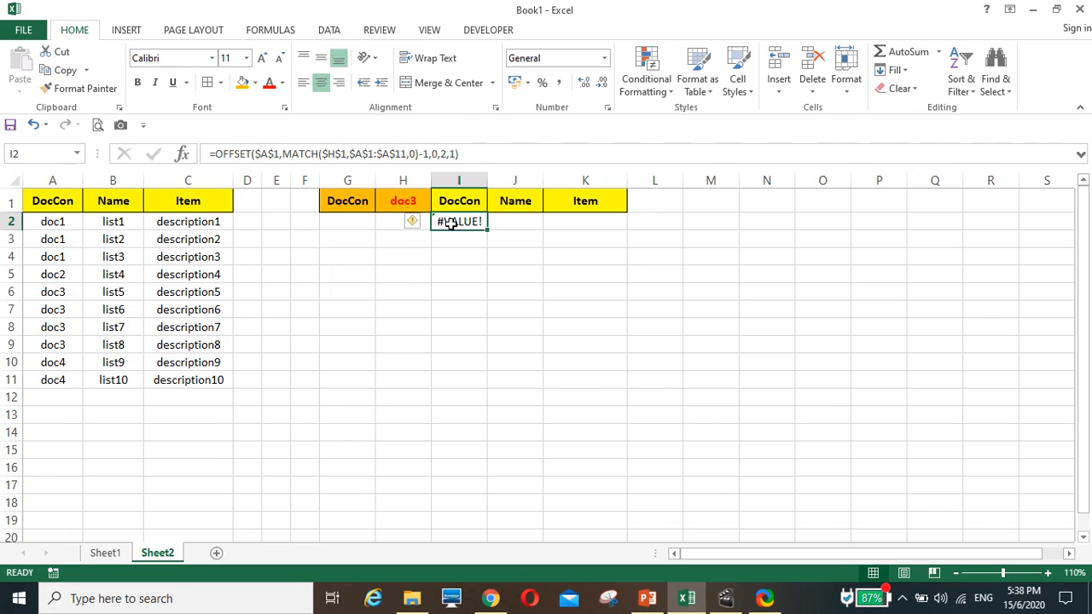
click(444, 151)
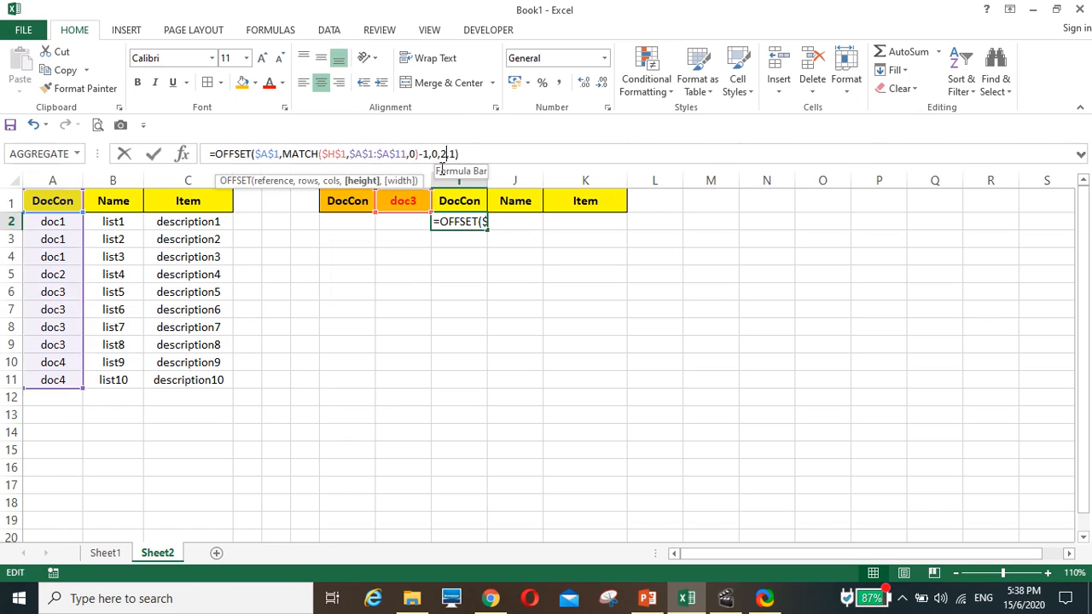
key(BackSpace)
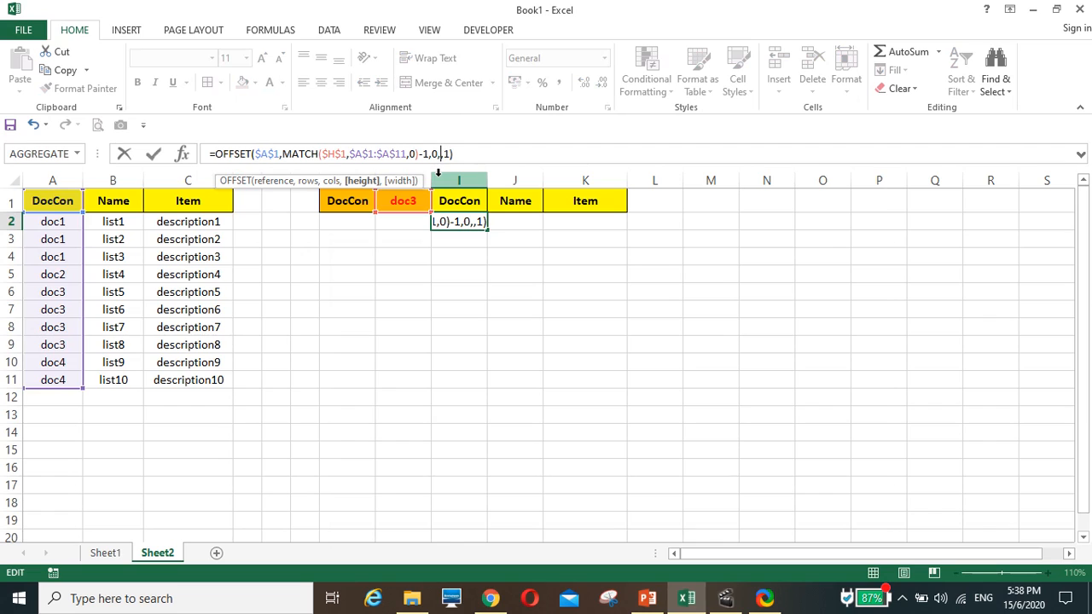
text(match)
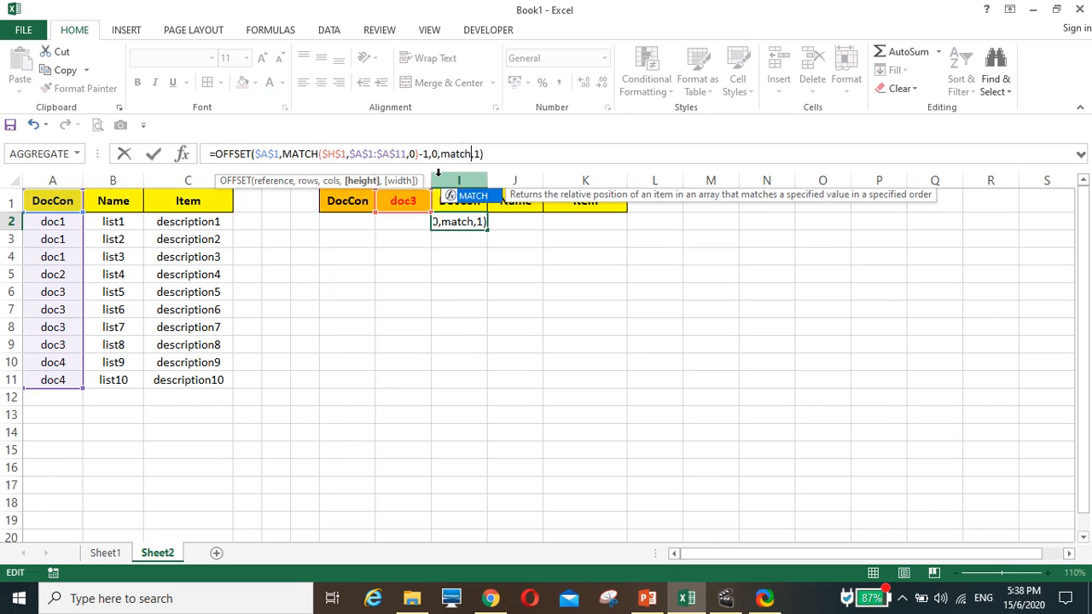
text(()
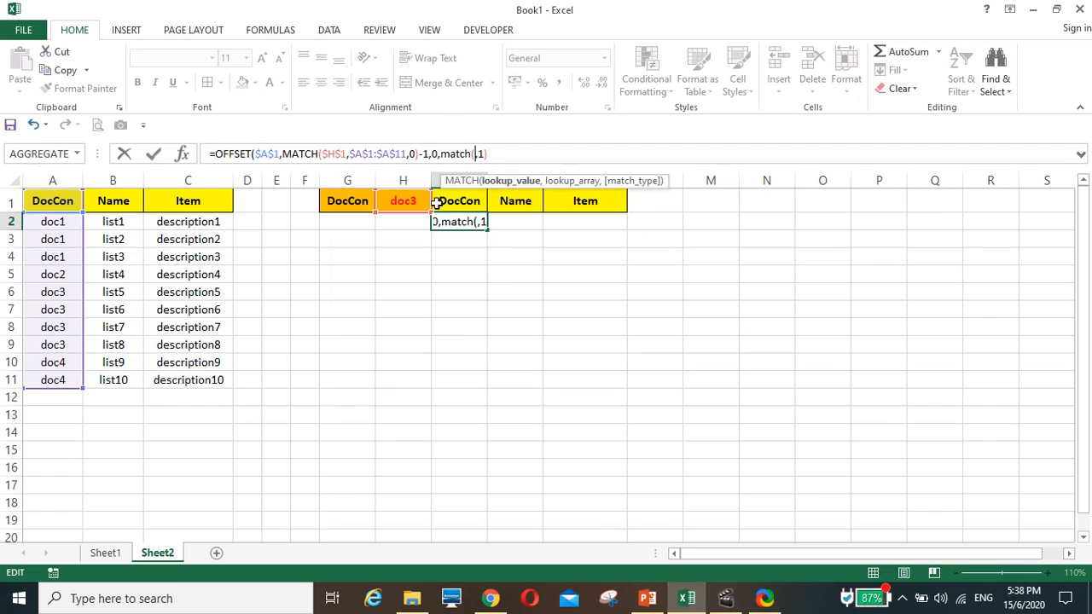
click(406, 201)
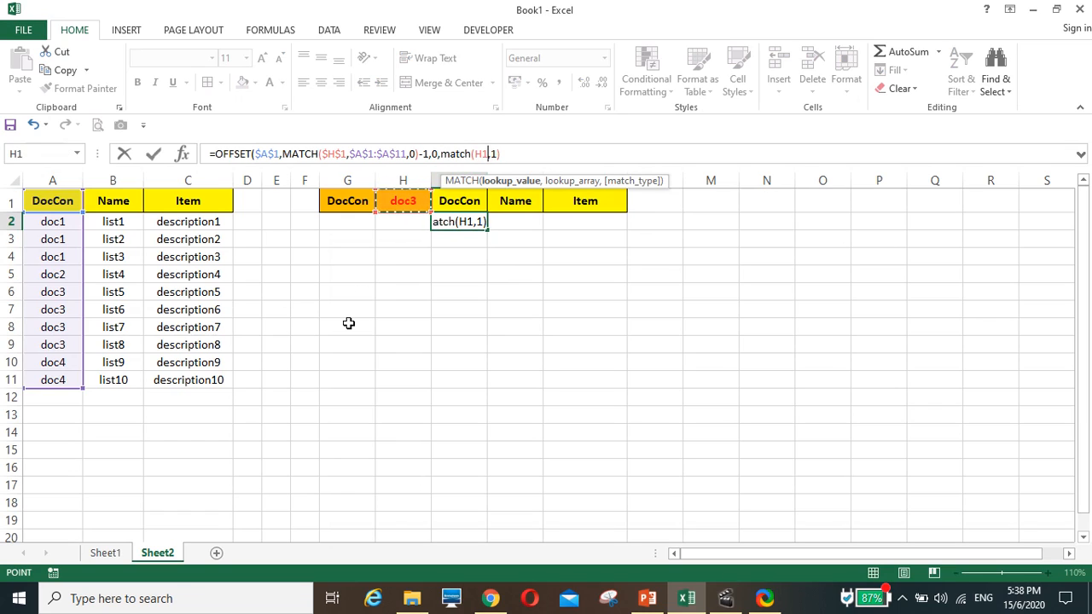
key(F4)
text(,)
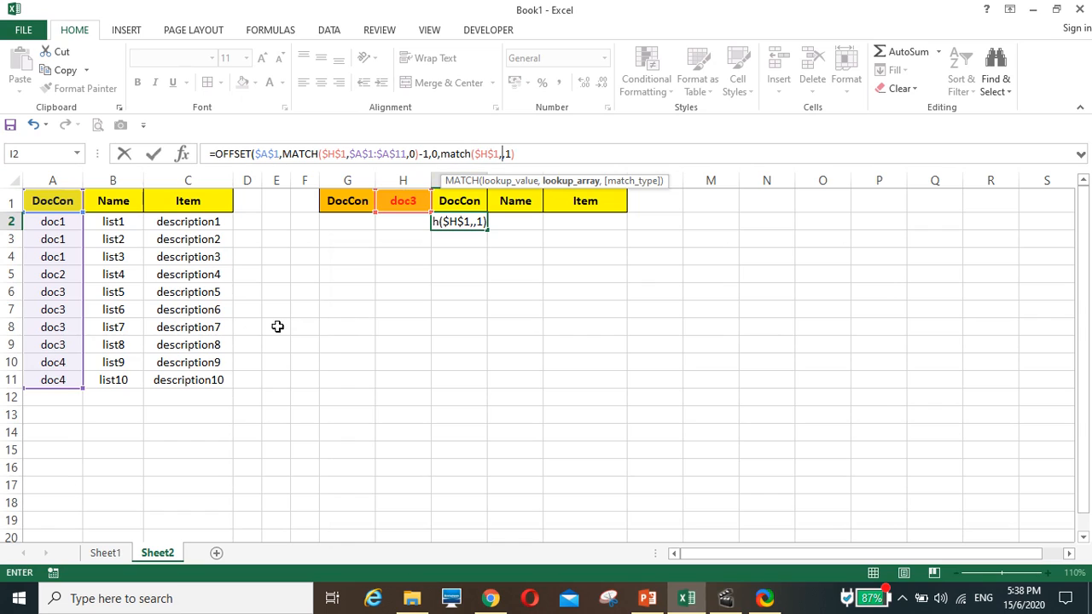
drag(49, 208, 49, 389)
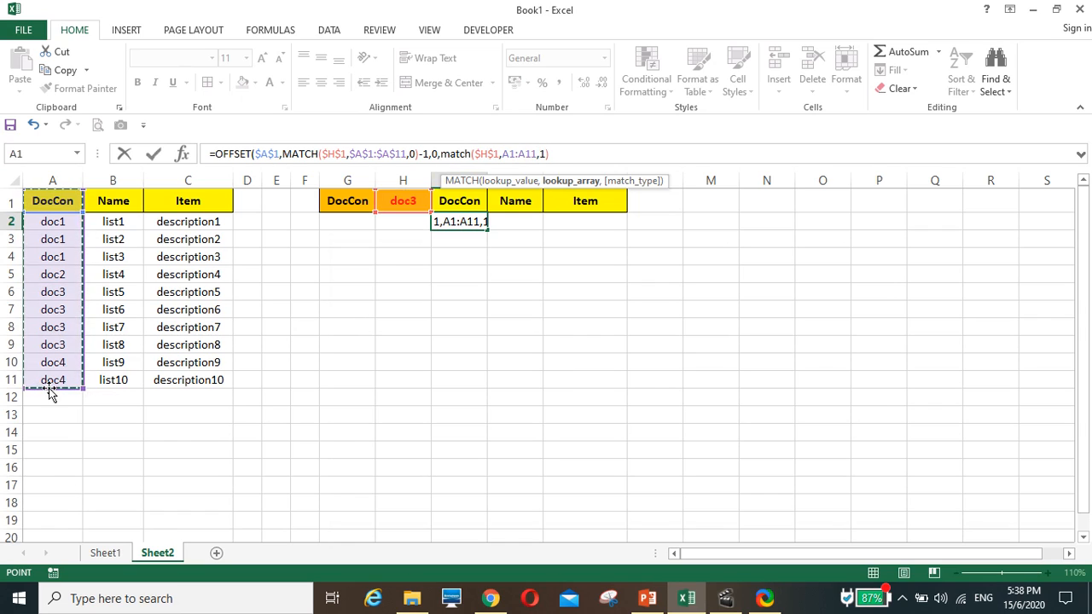
key(F4)
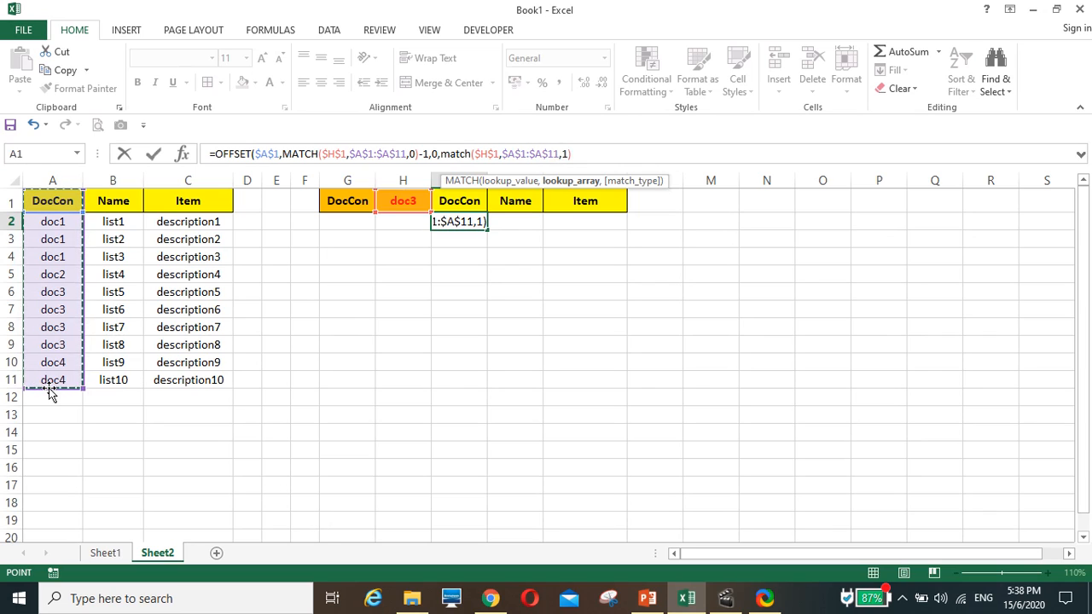
text(,1)
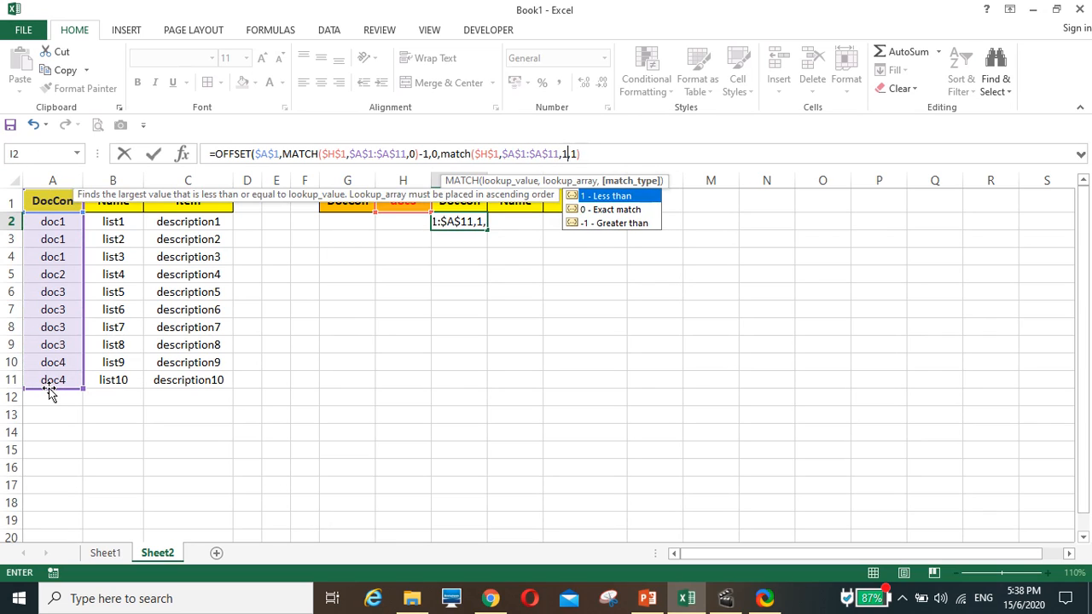
text())
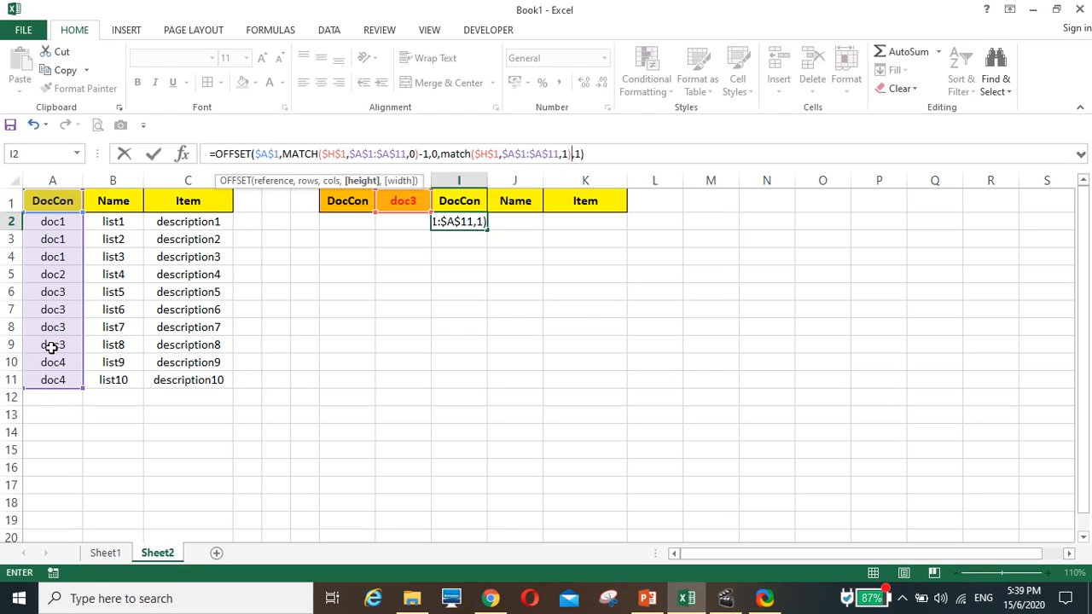
text(-)
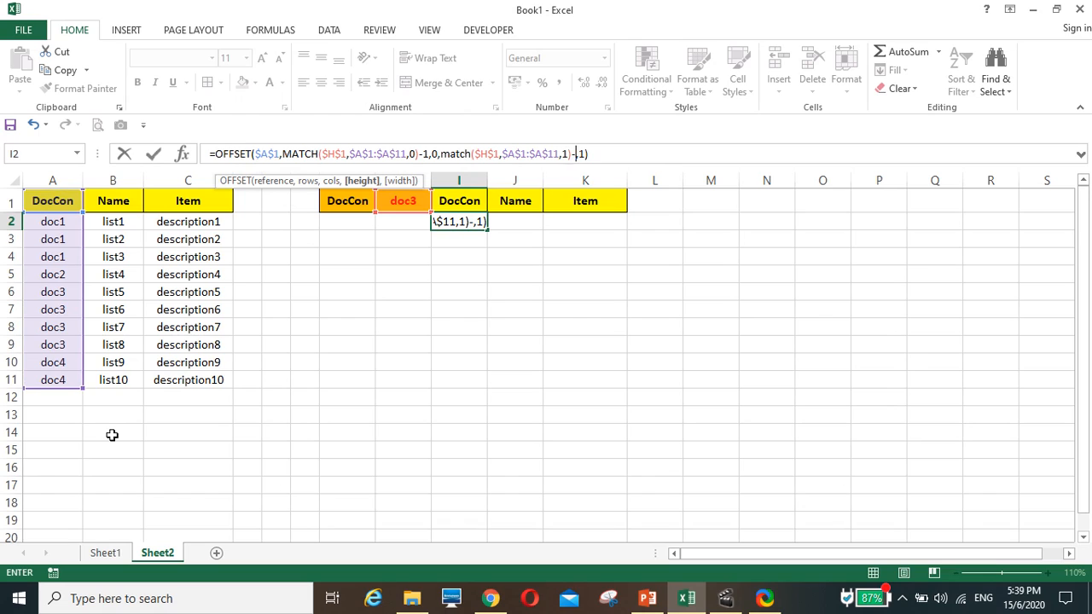
text(match)
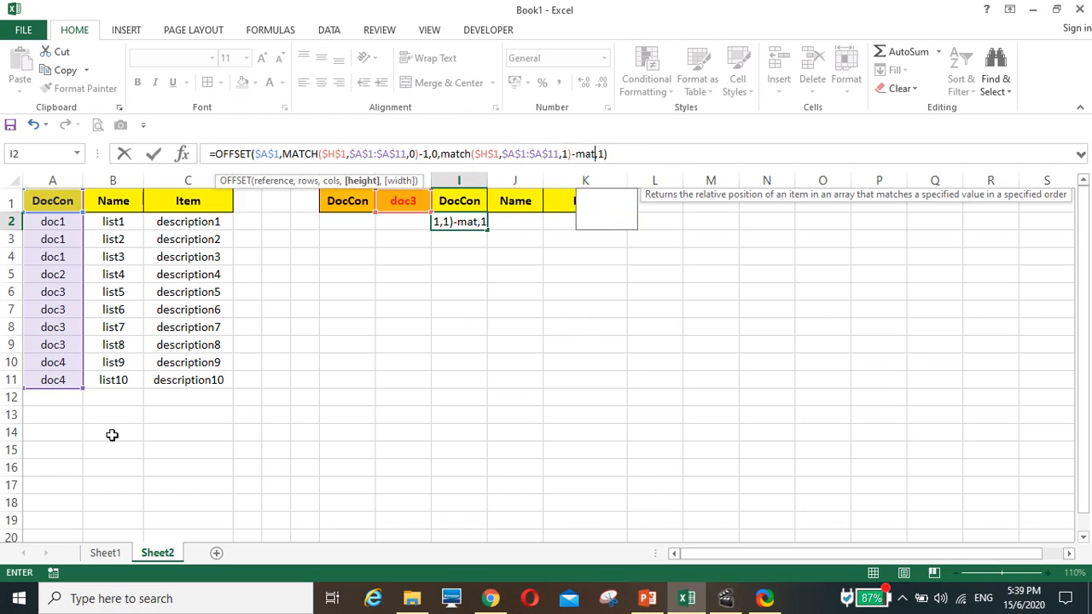
text(()
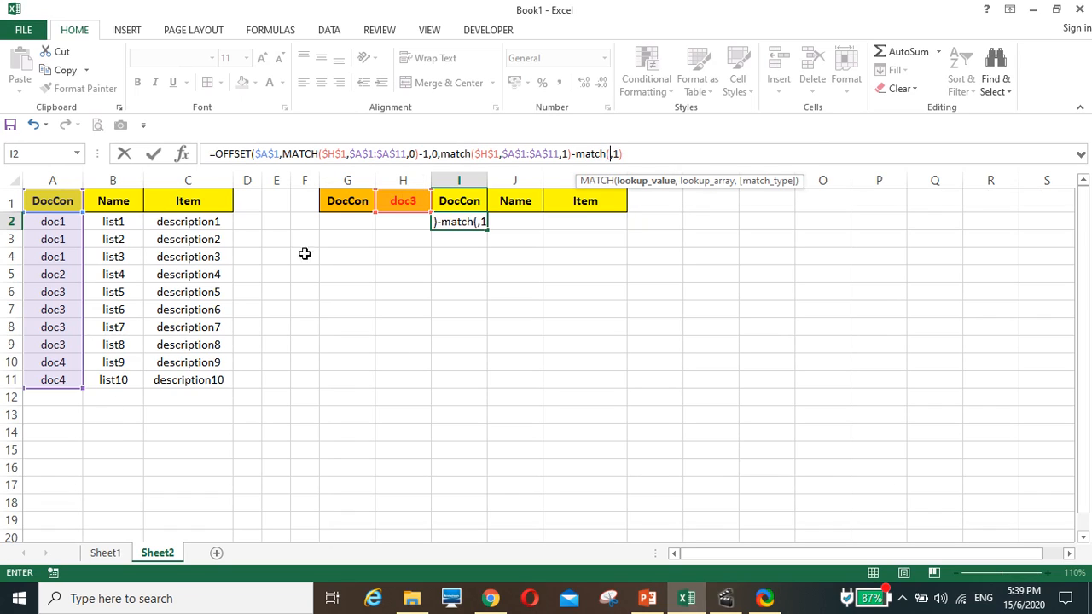
Subtract MATCH($H$1,$A$1:$A$11,0) from the MATCH in the OFFSET height argument of the I2 formula
click(397, 196)
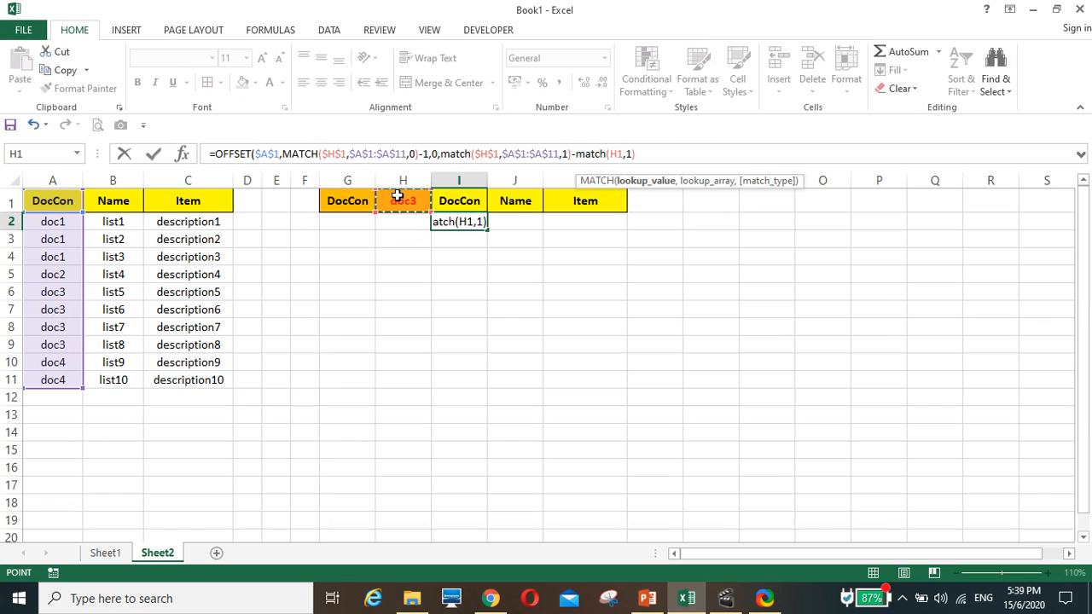
key(F4)
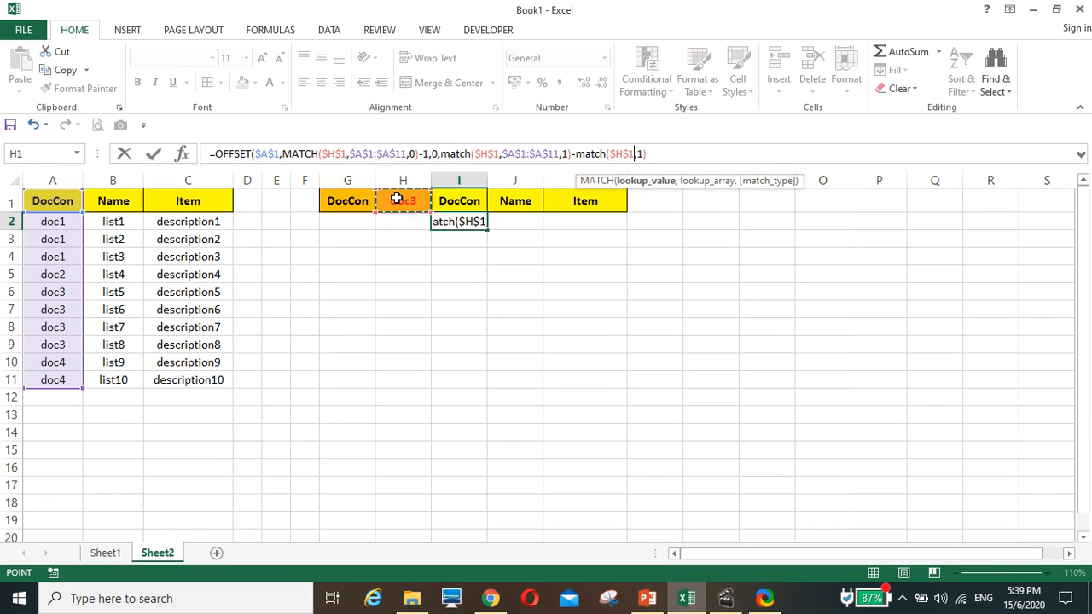
text(,)
click(53, 222)
key(Up)
drag(53, 222, 55, 379)
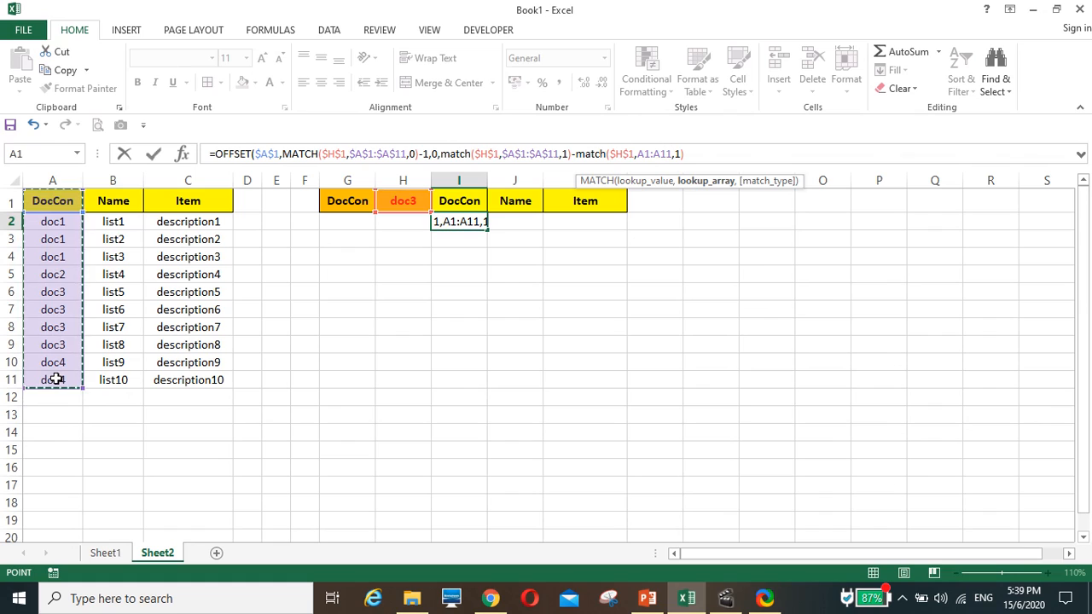
key(F4)
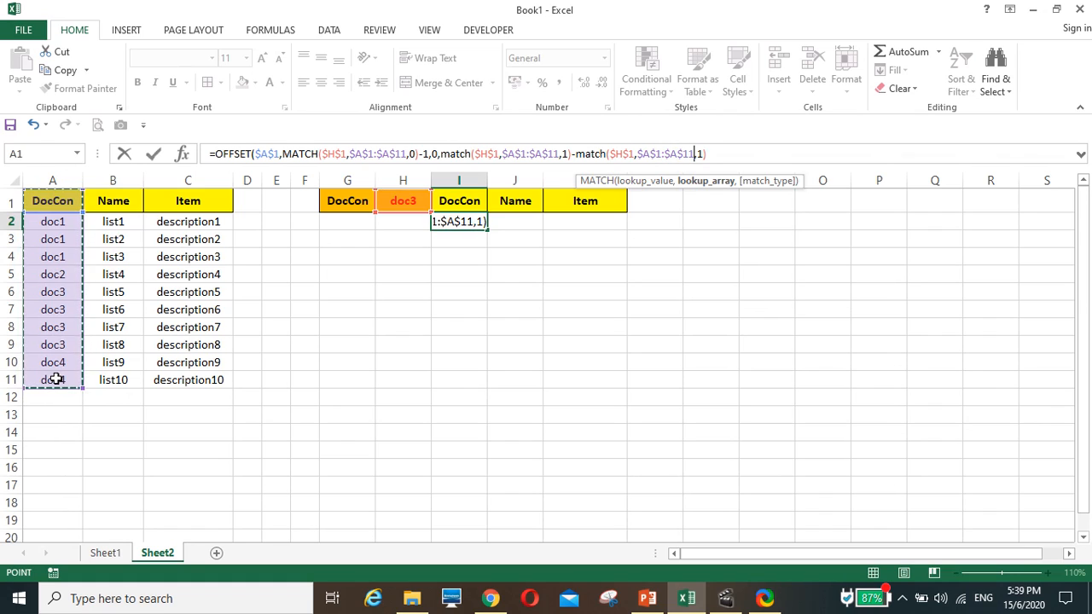
text(,)
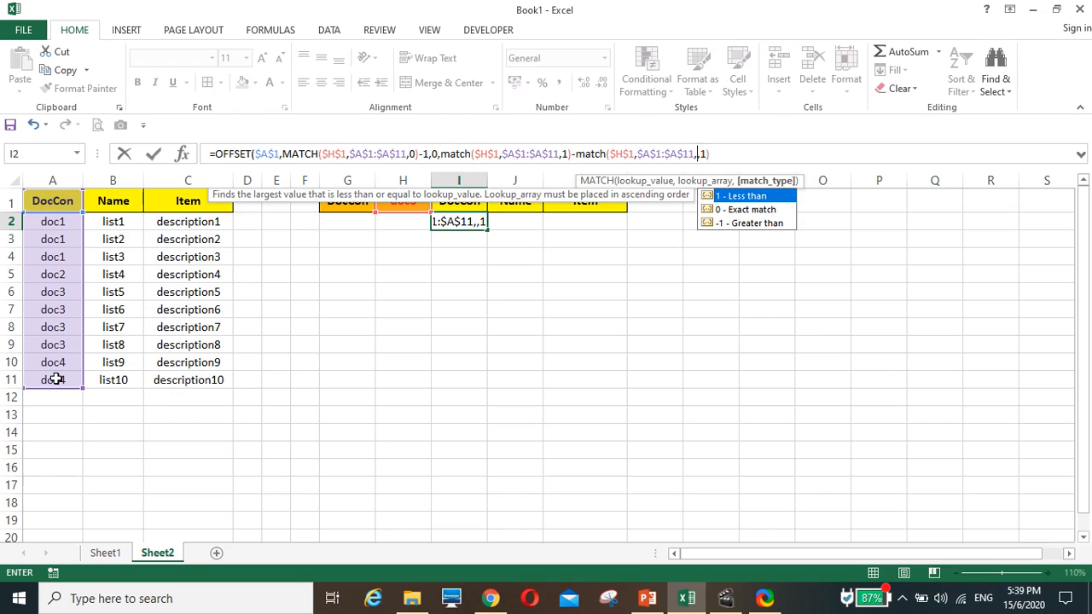
text(0))
key(Right)
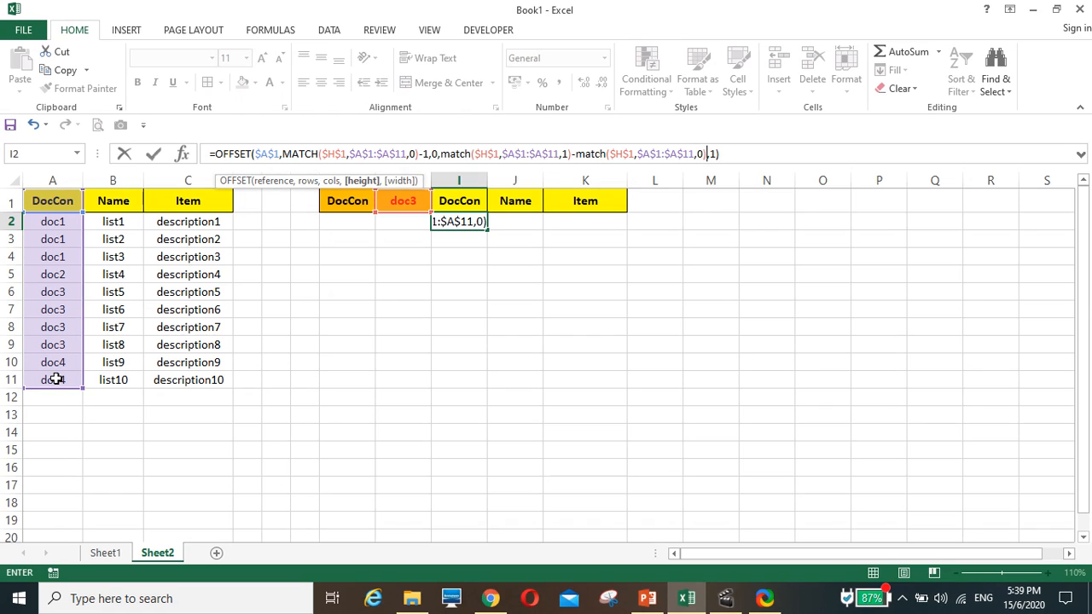
Add 1 to the MATCH difference in the OFFSET height argument of the I2 formula
key(Return)
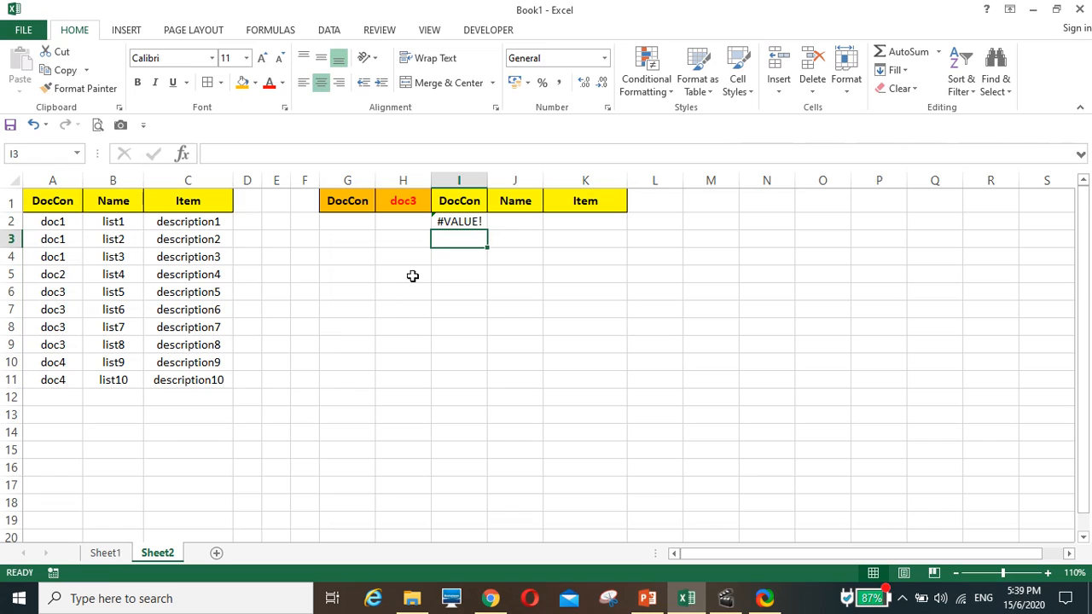
click(455, 221)
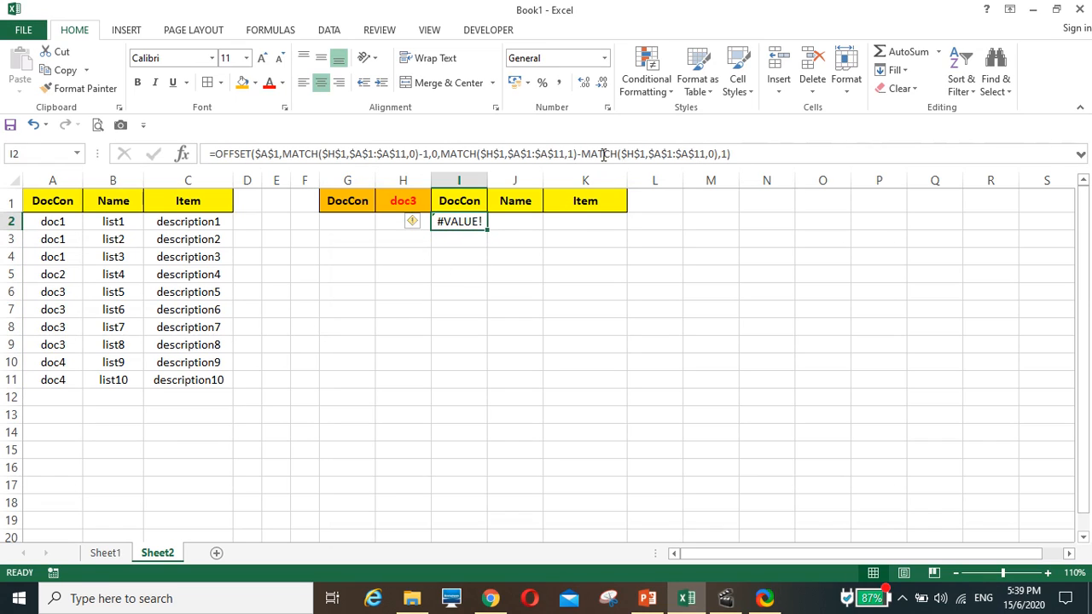
click(717, 153)
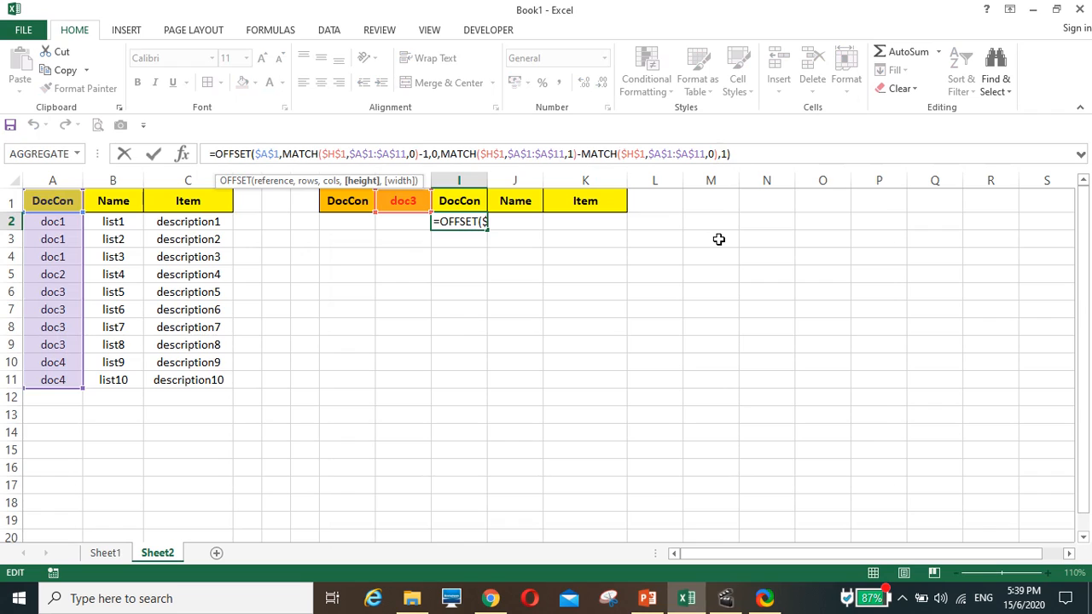
text(+1)
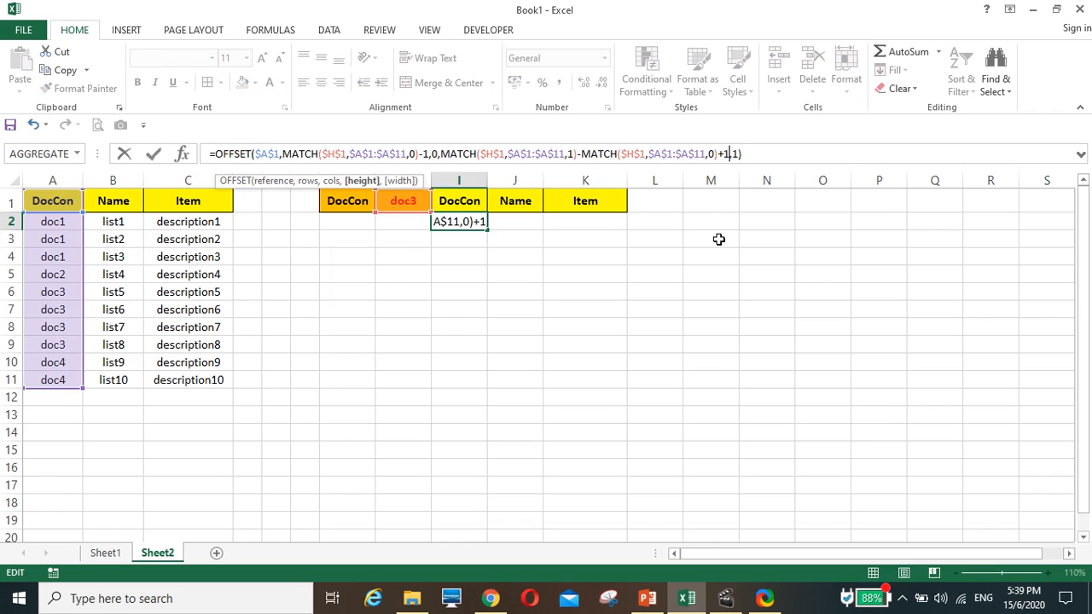
key(Return)
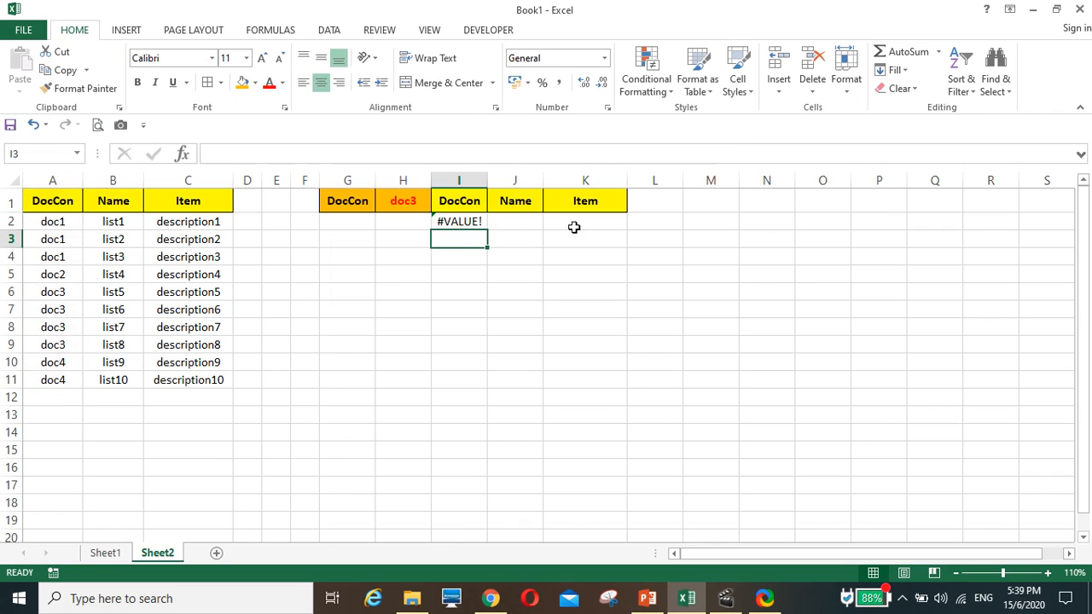
Wrap the OFFSET formula in I2 in an INDEX function, using OFFSET as its array argument
click(459, 222)
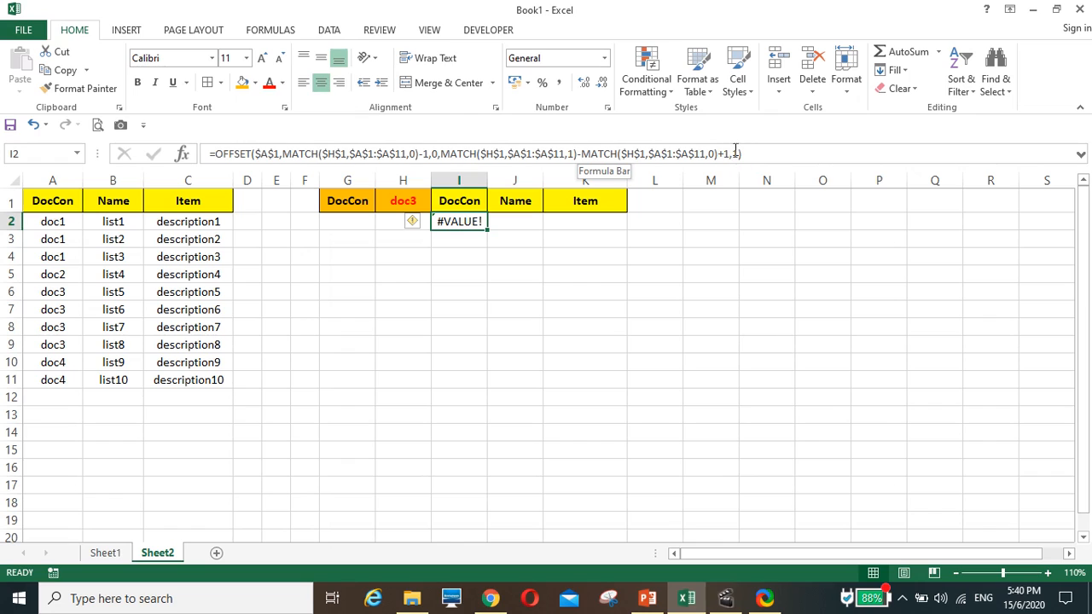
click(218, 154)
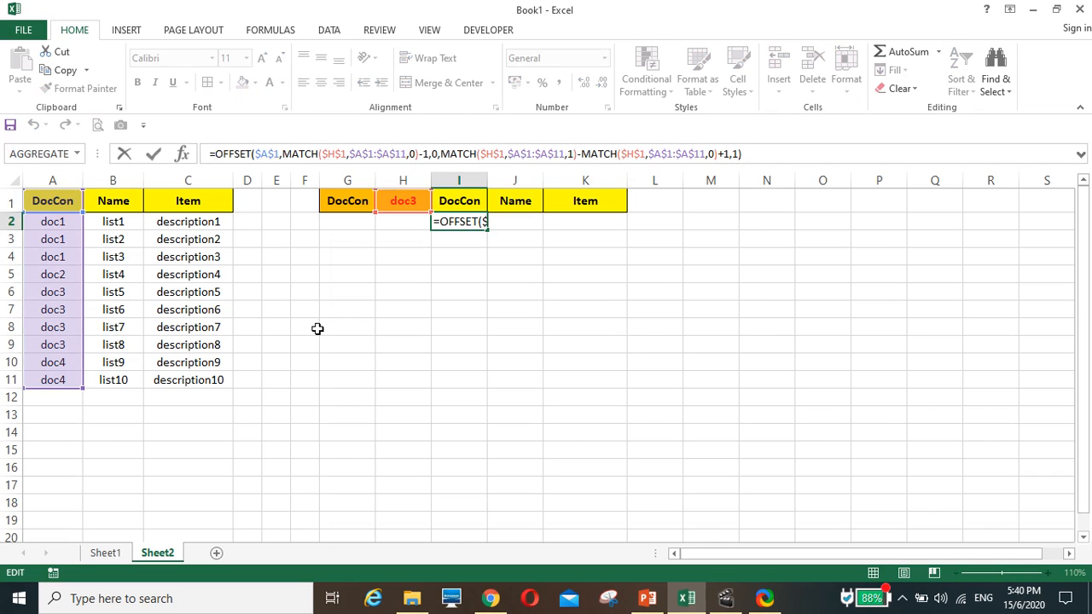
text(index)
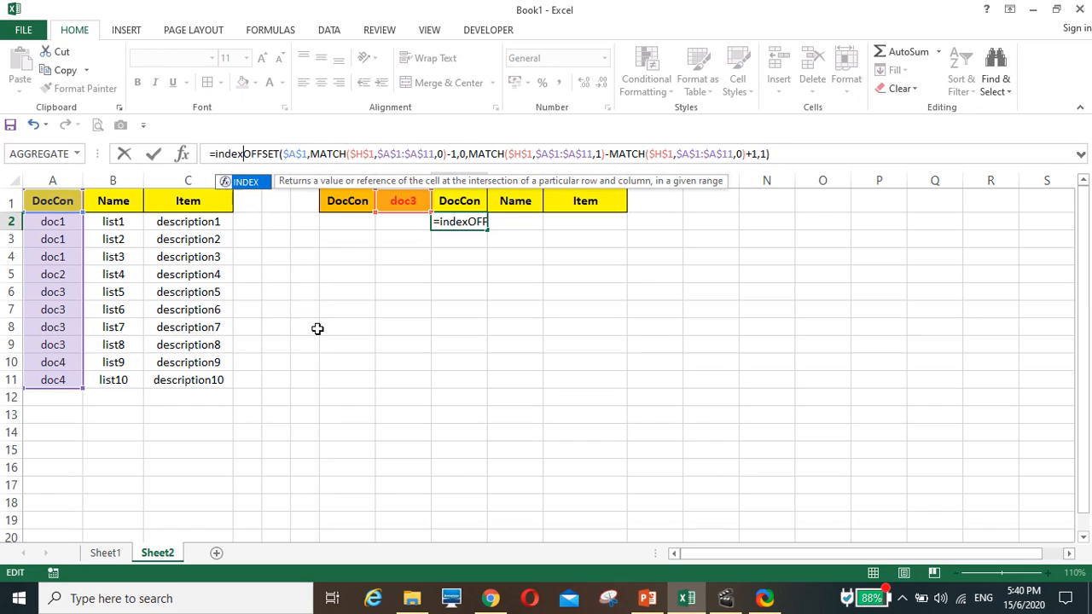
text(()
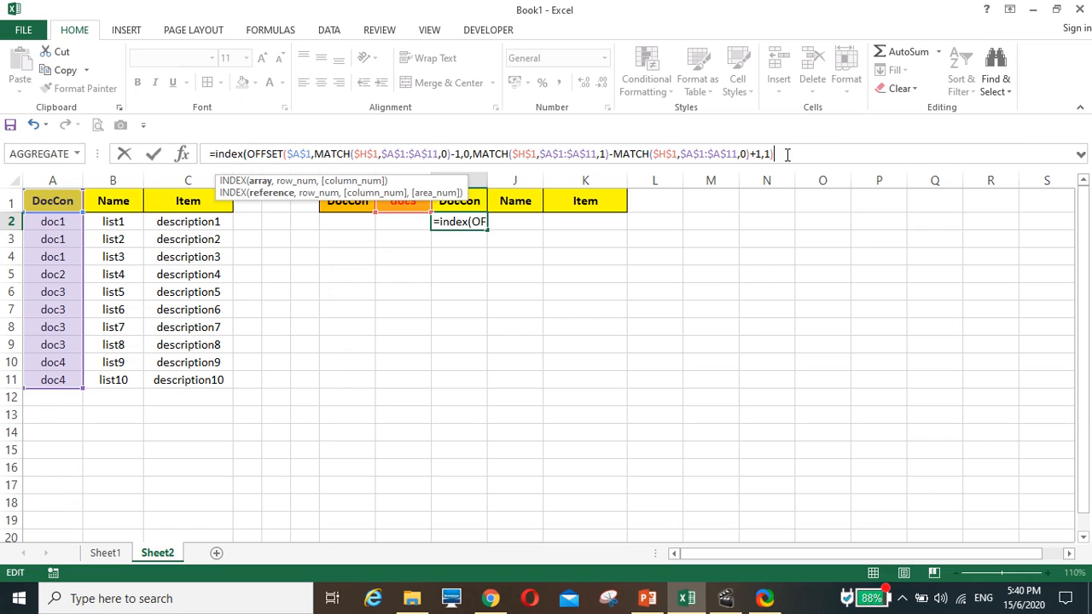
text(),)
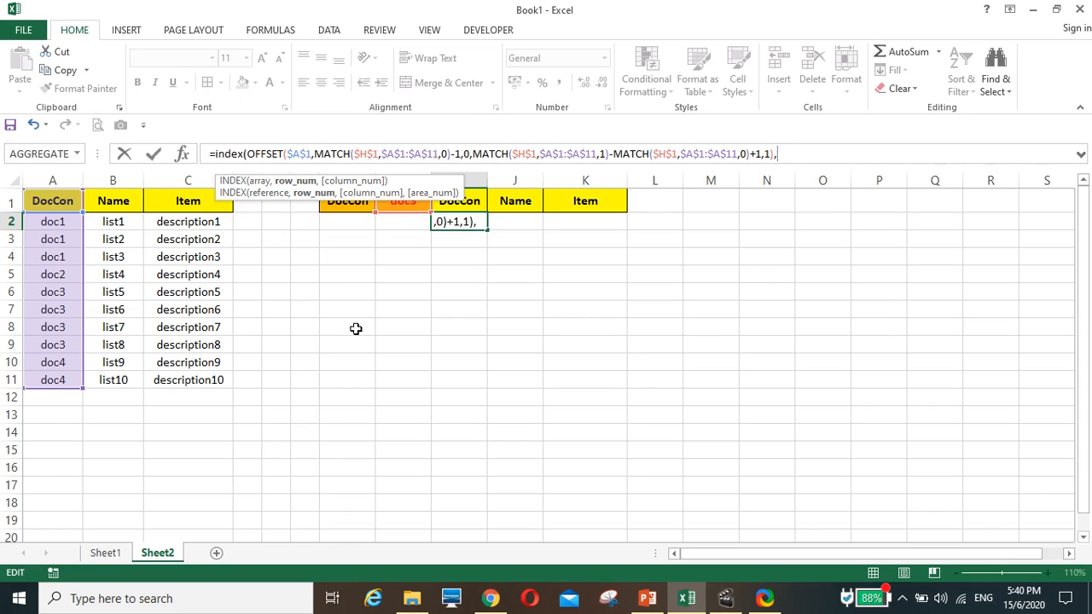
Complete the INDEX formula in I2 with ROW()-1 as the row number and 0 as the column number
text(row)
text(())
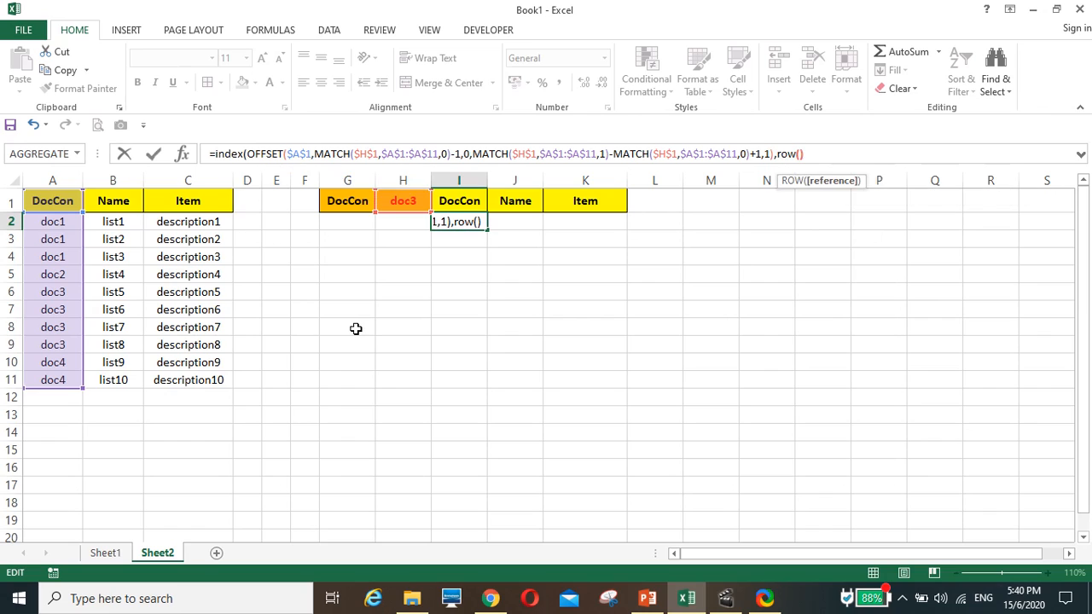
text(-)
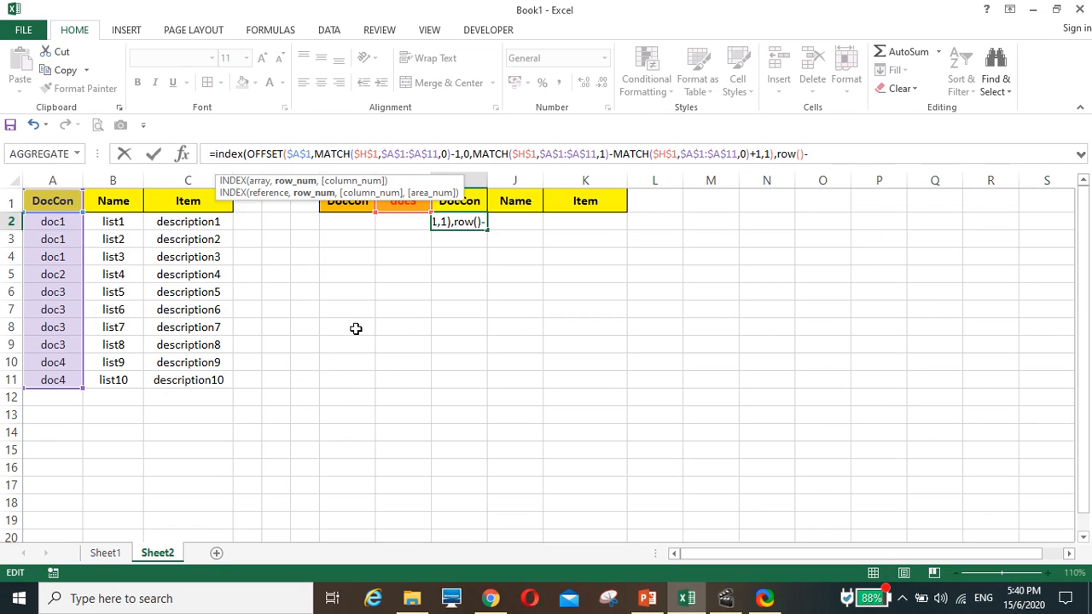
text(1,)
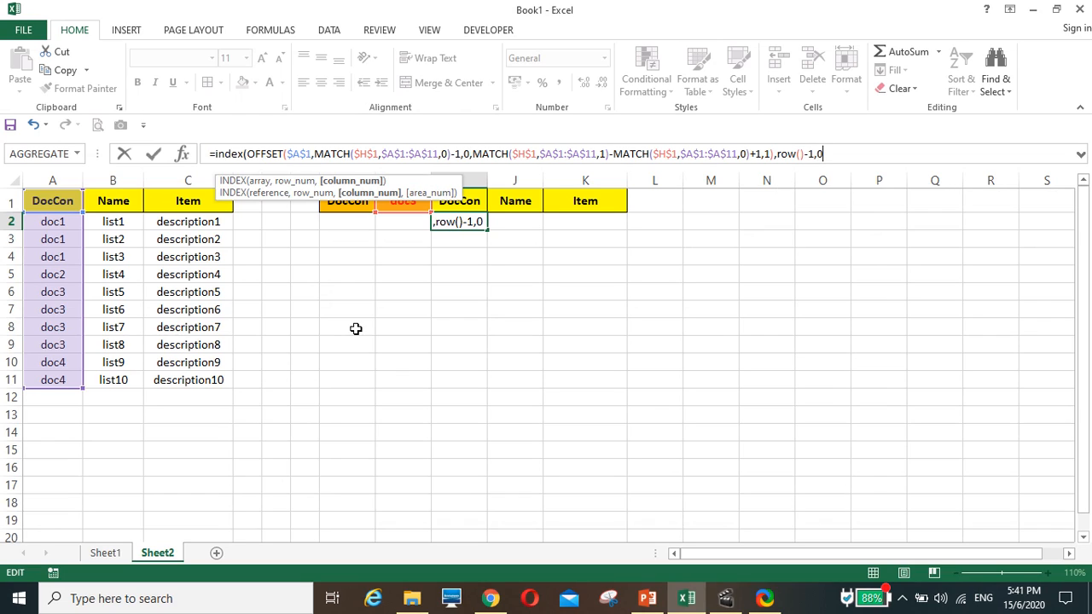
text(0)
key(Return)
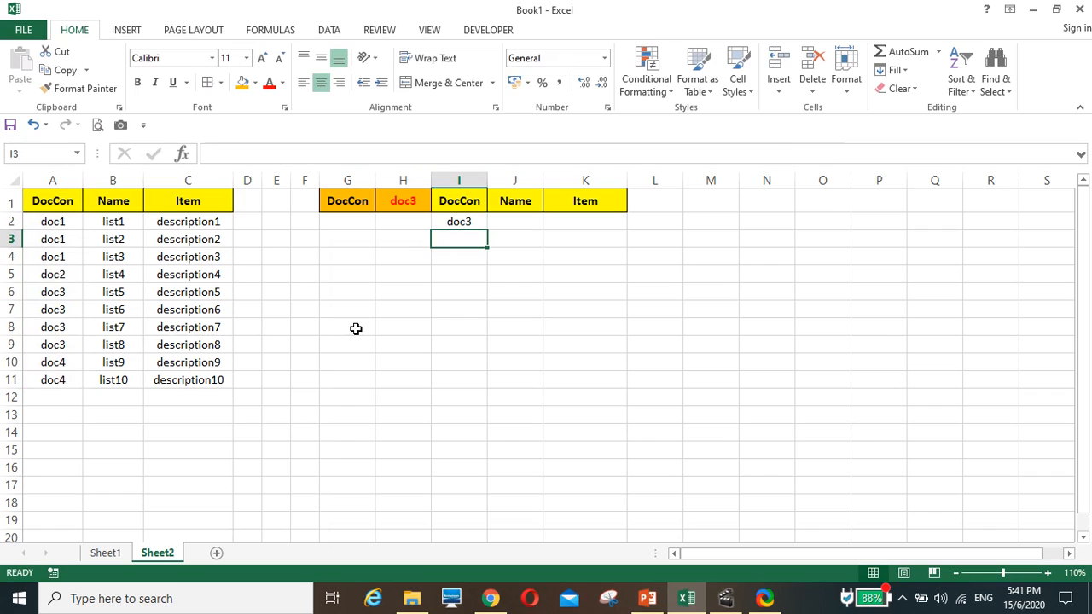
Fill the INDEX formula from I2 down to I11
click(454, 221)
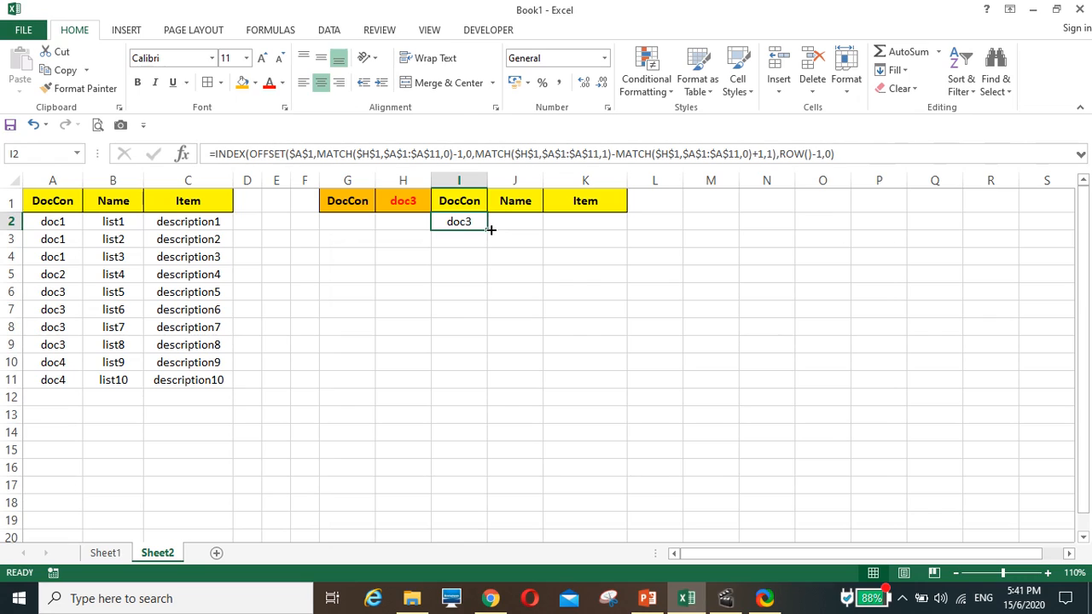
drag(485, 230, 482, 388)
click(533, 397)
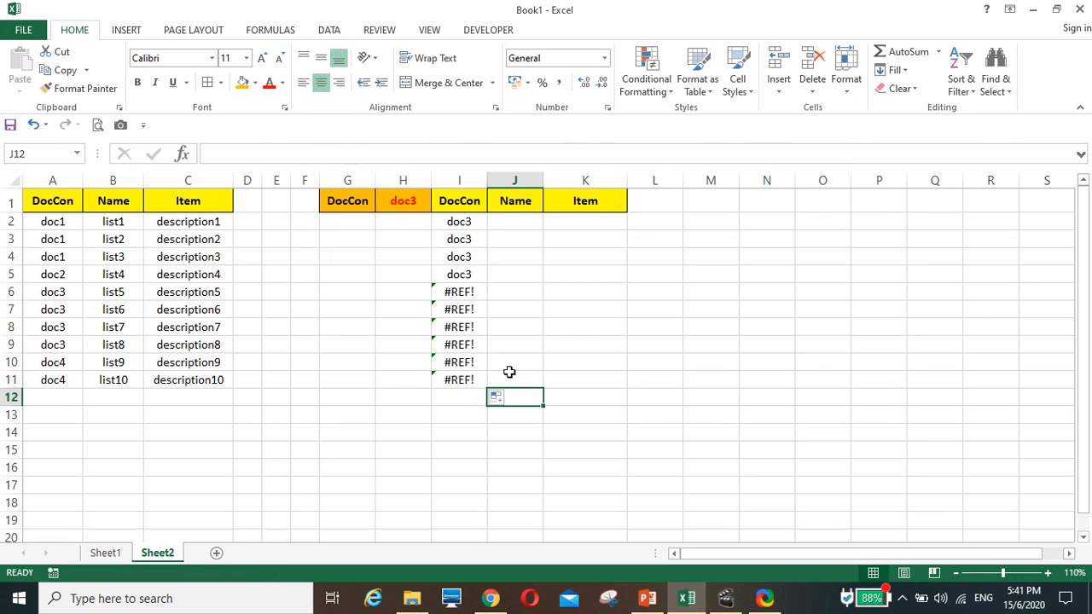
Test the list by changing the DocCon selection in H1 to doc2 and then to doc1
click(457, 223)
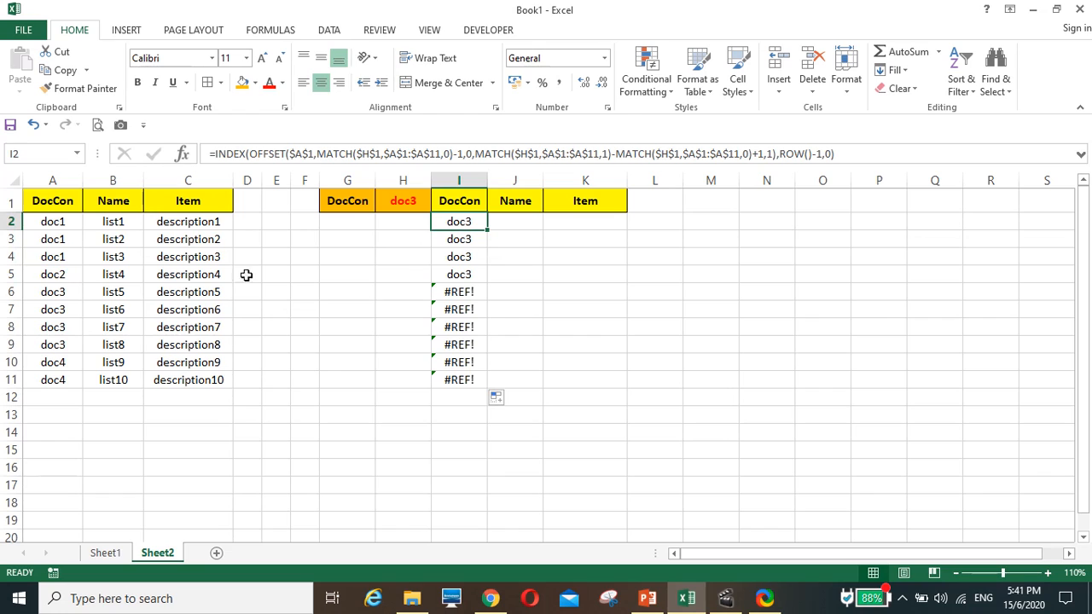
click(418, 211)
click(438, 206)
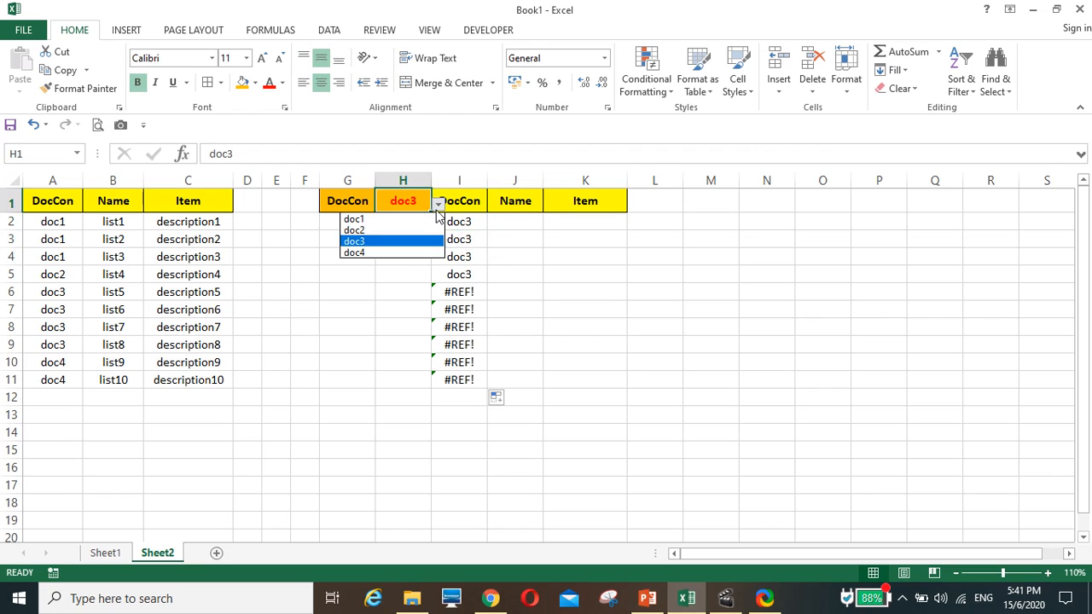
click(433, 231)
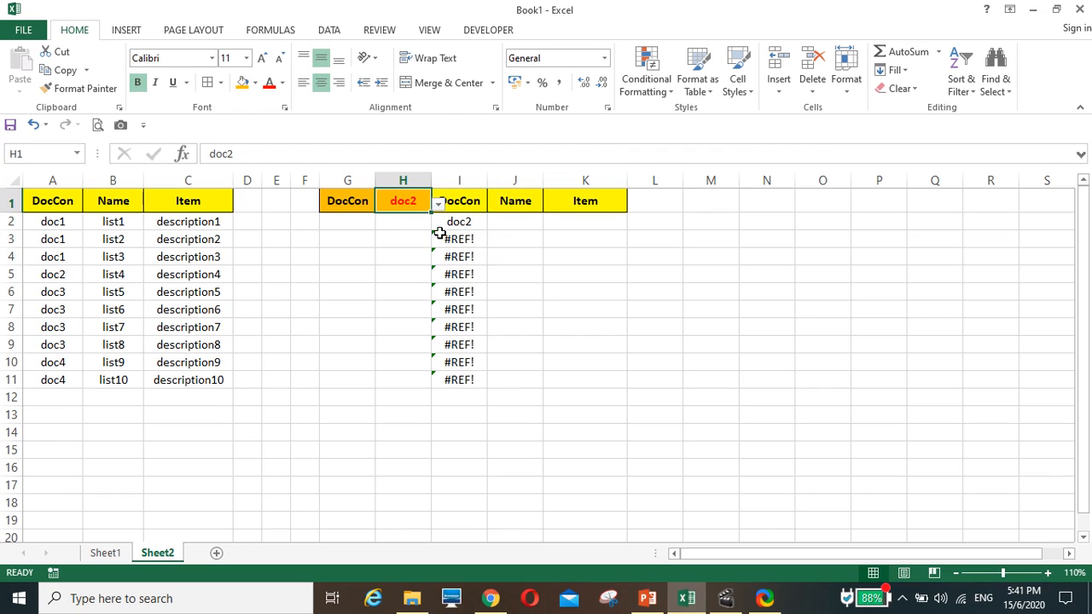
click(437, 206)
click(418, 220)
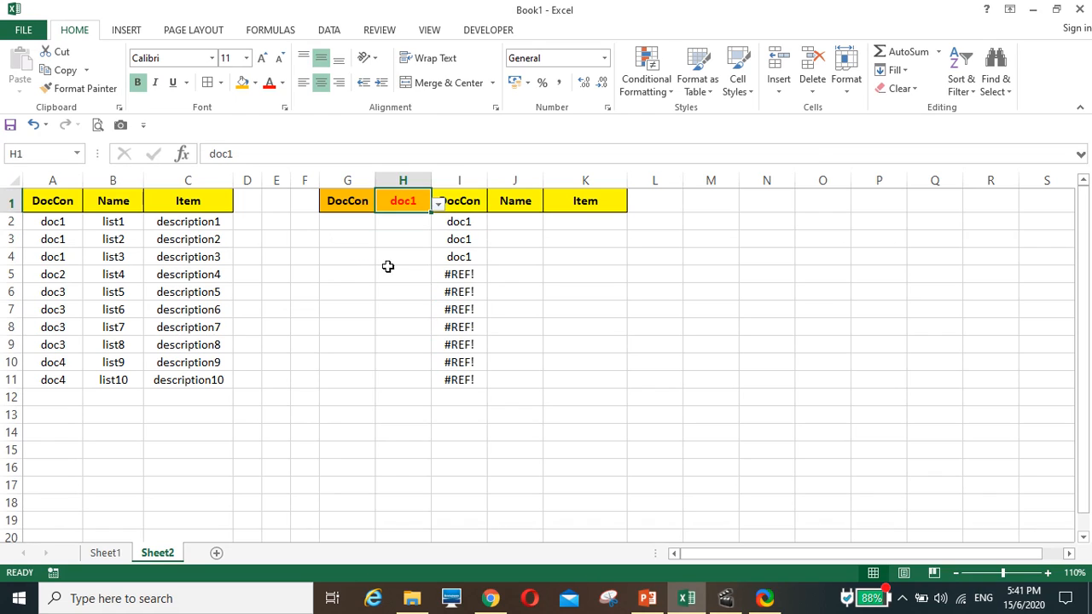
Wrap the INDEX formula in I2 in IFERROR with an empty string "" as the error value
click(455, 222)
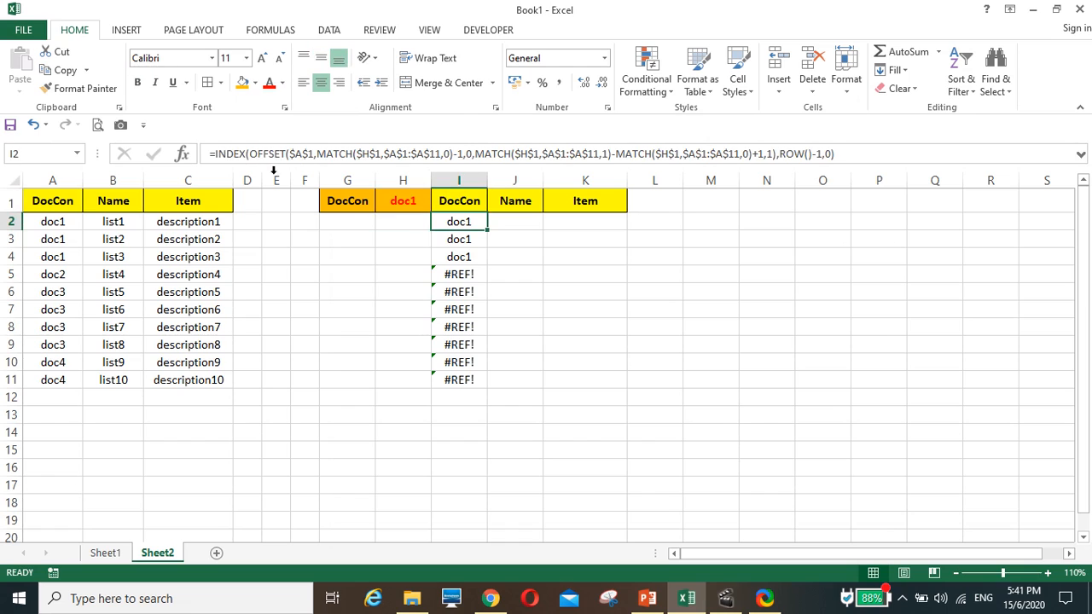
click(215, 154)
text(iferror)
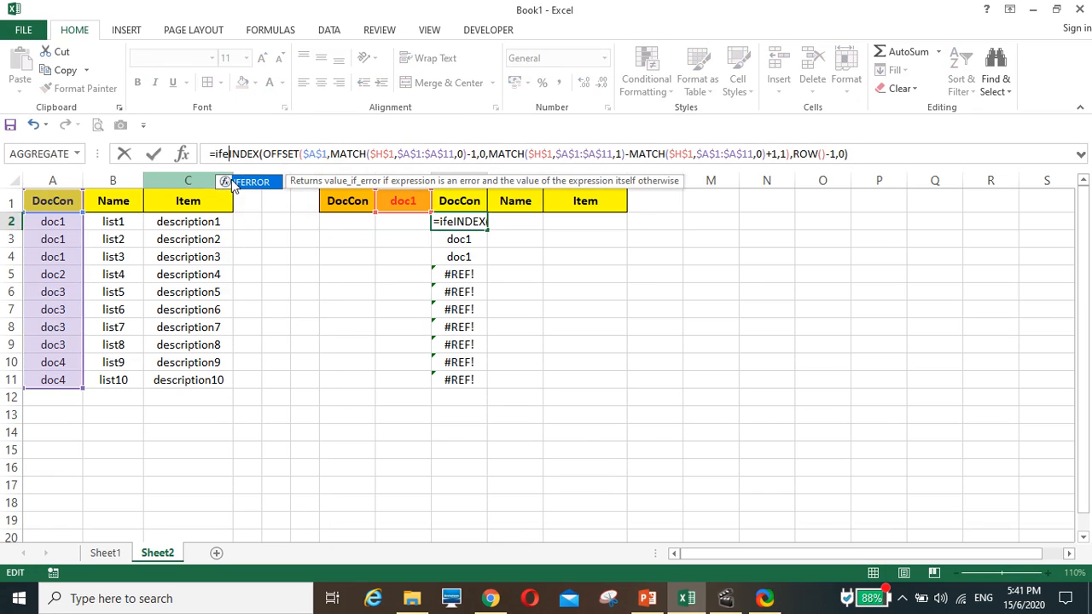
text(()
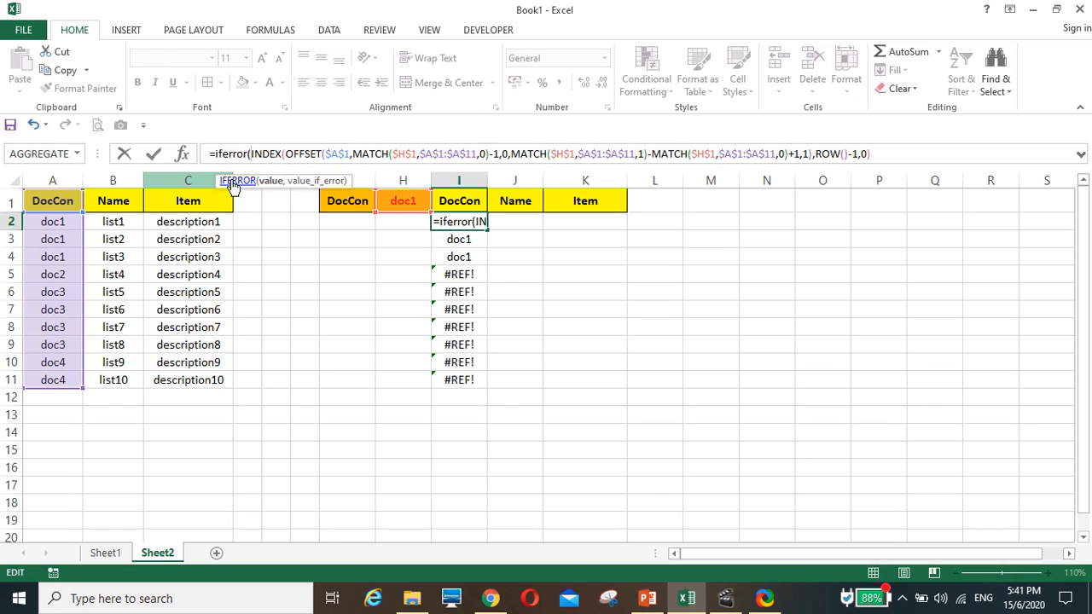
click(887, 152)
text(,)
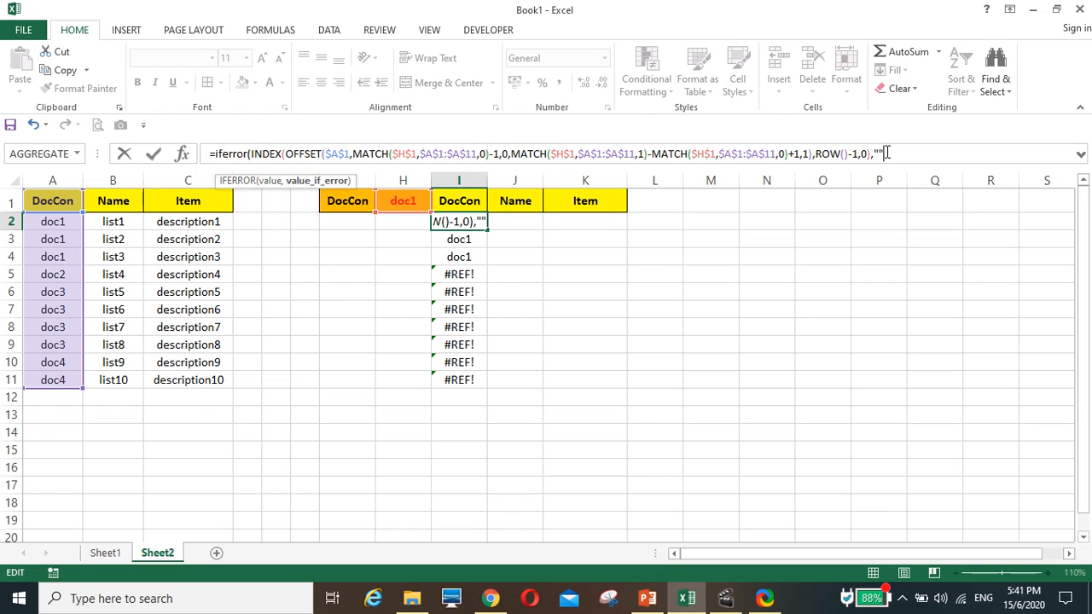
text(""))
key(Return)
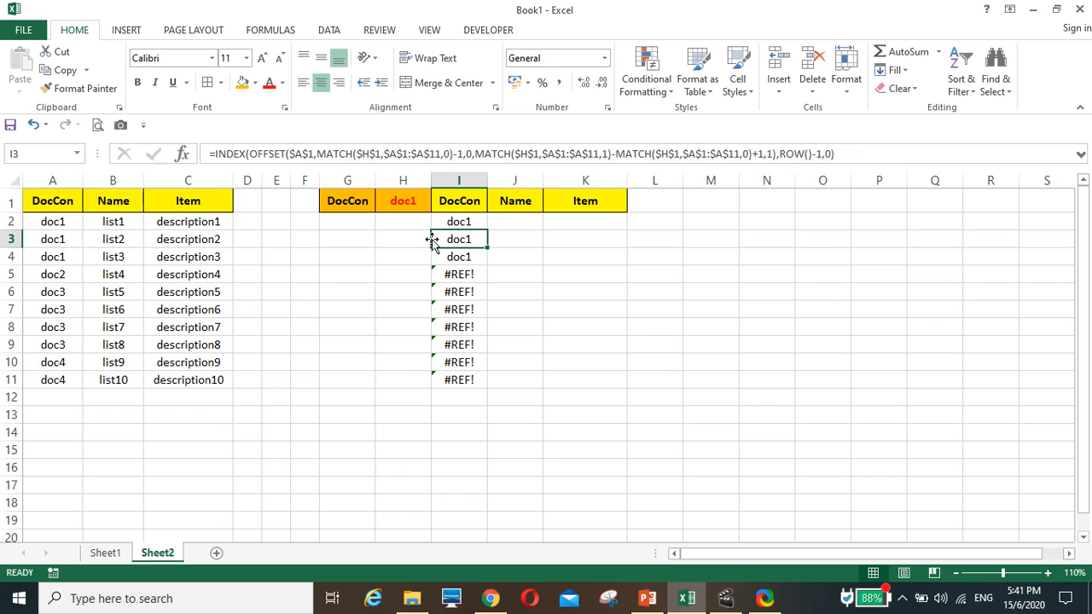
Fill the IFERROR formula from I2 down to I11 and across to column K
click(459, 219)
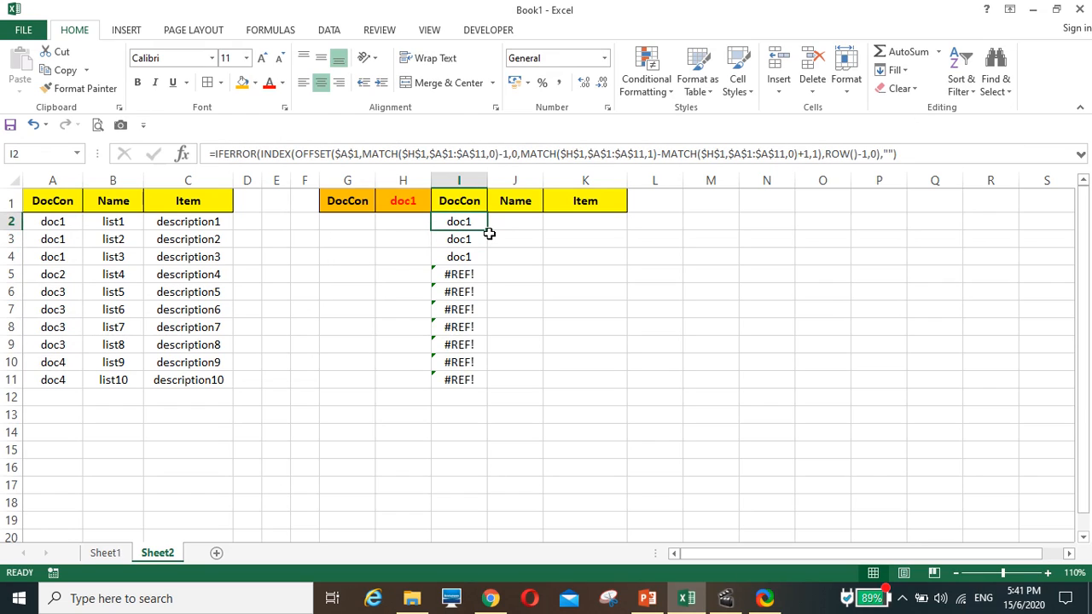
double_click(490, 232)
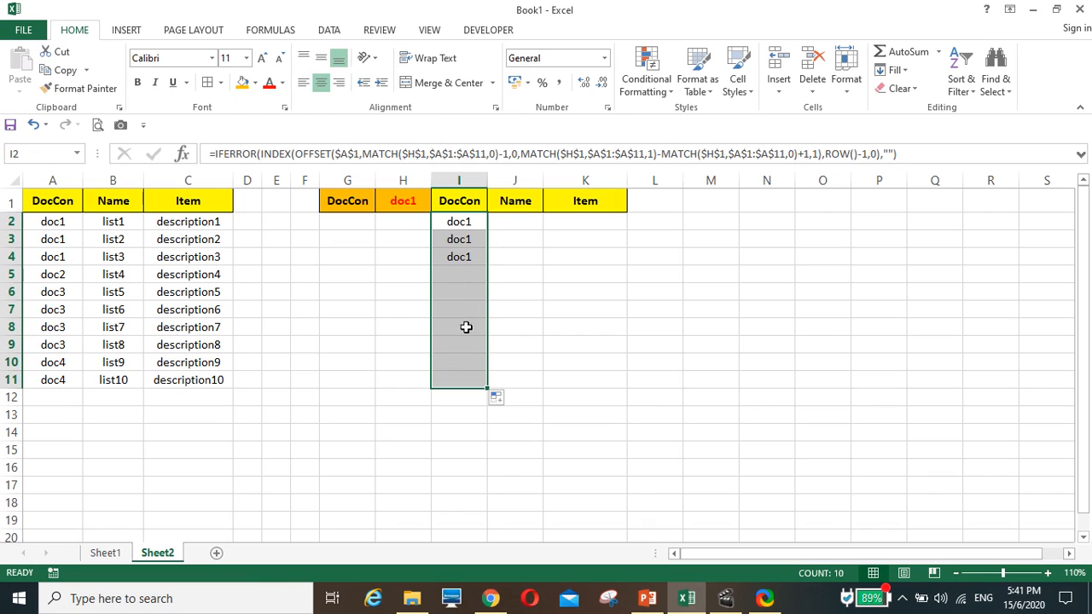
drag(487, 388, 618, 394)
click(694, 378)
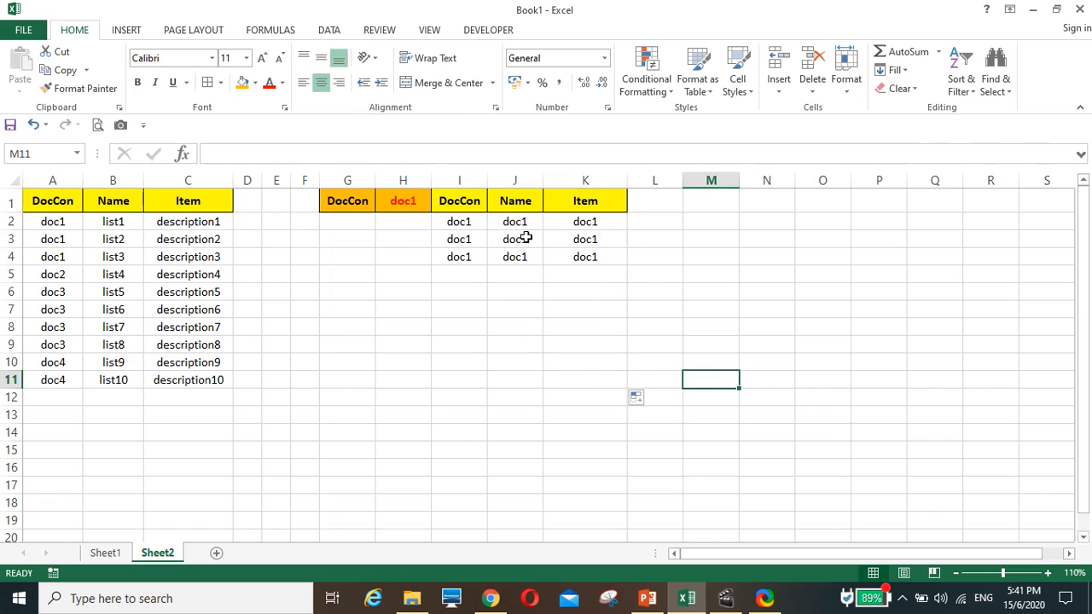
Replace the 0 in the OFFSET cols argument of the I2 formula with COLUMN()-9
click(454, 224)
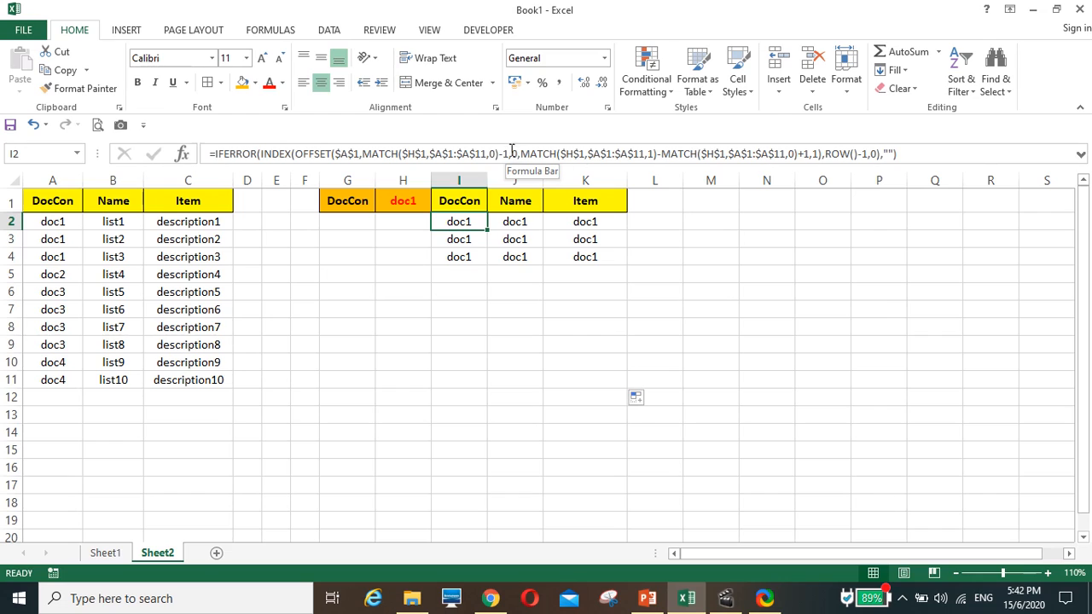
click(517, 151)
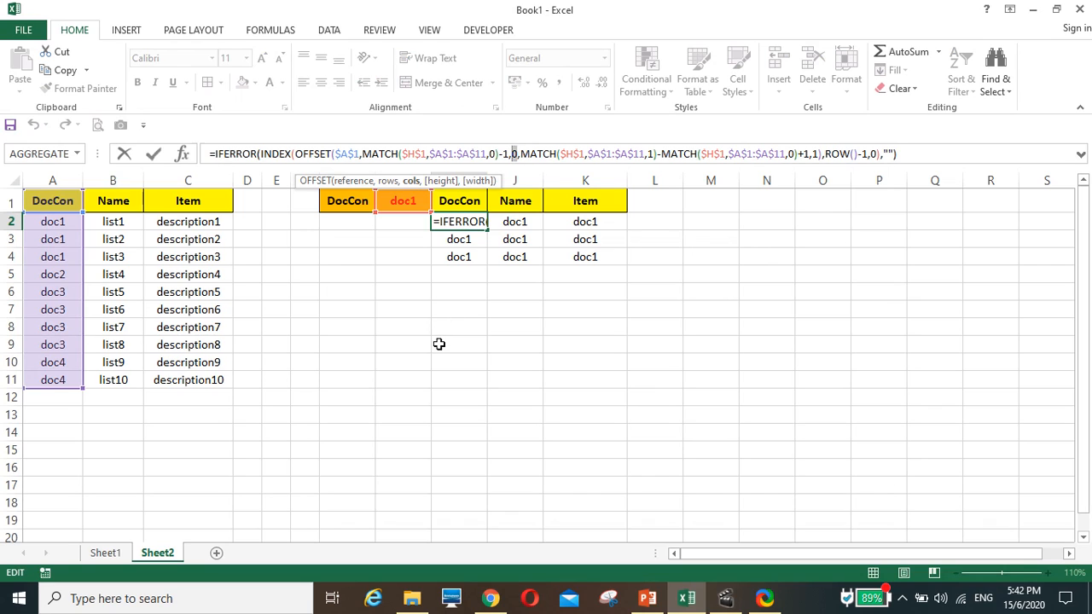
text(co)
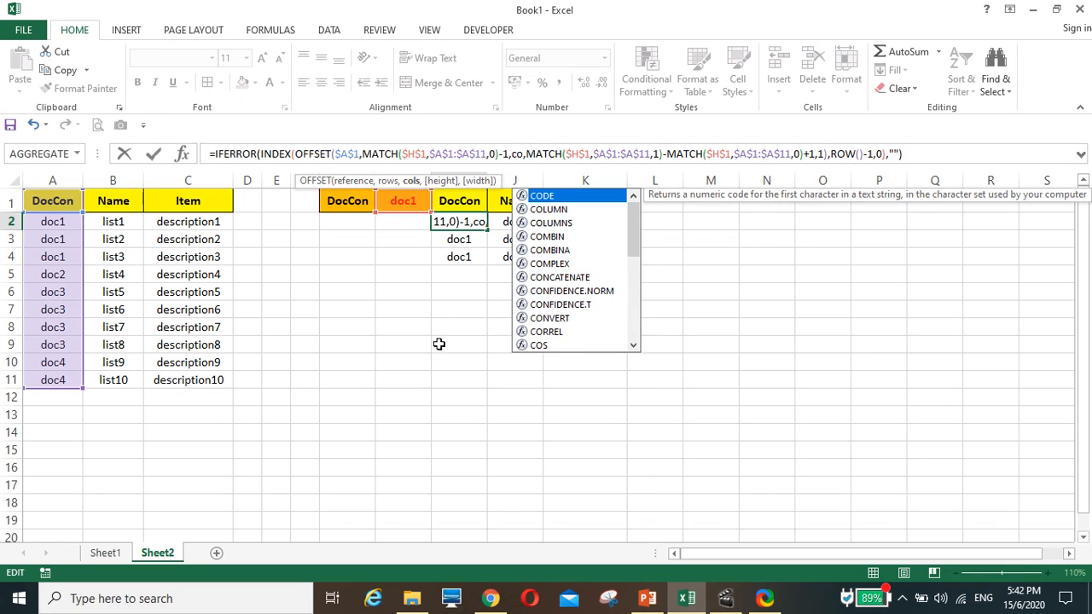
text(lumn)
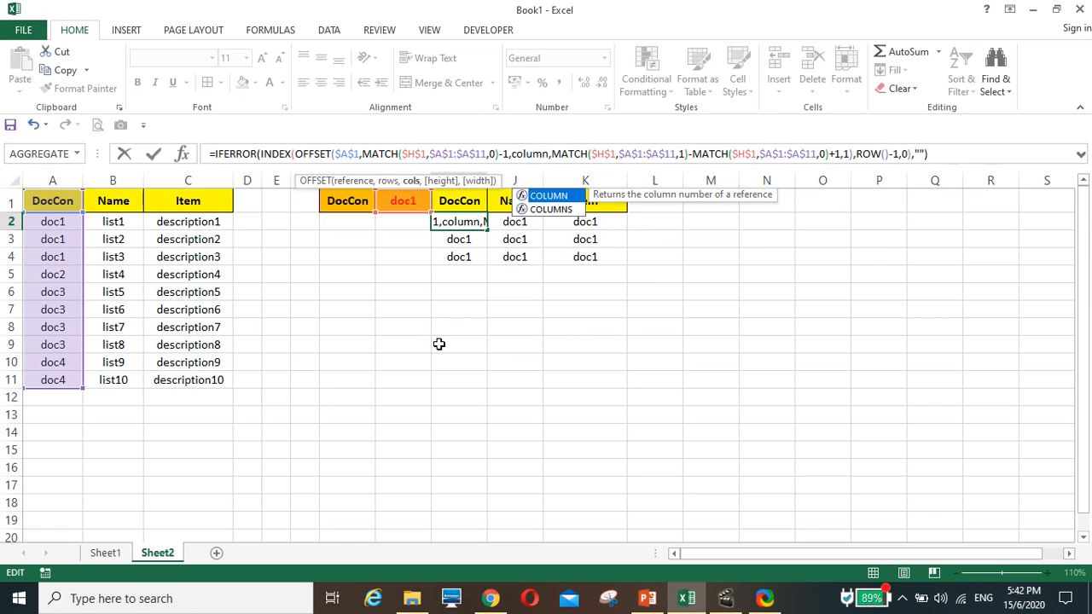
text(())
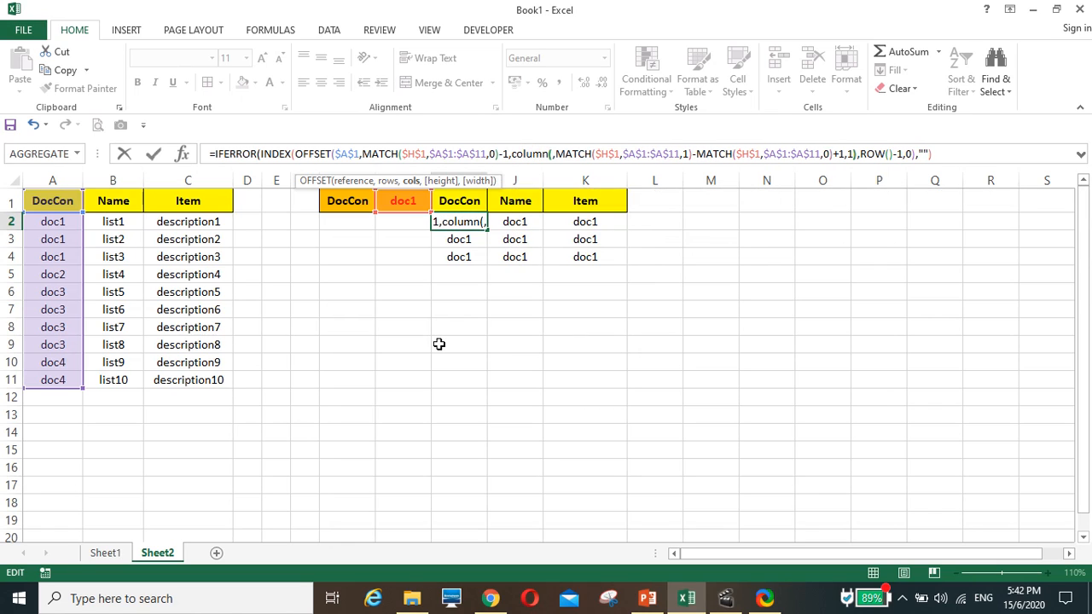
text(-9)
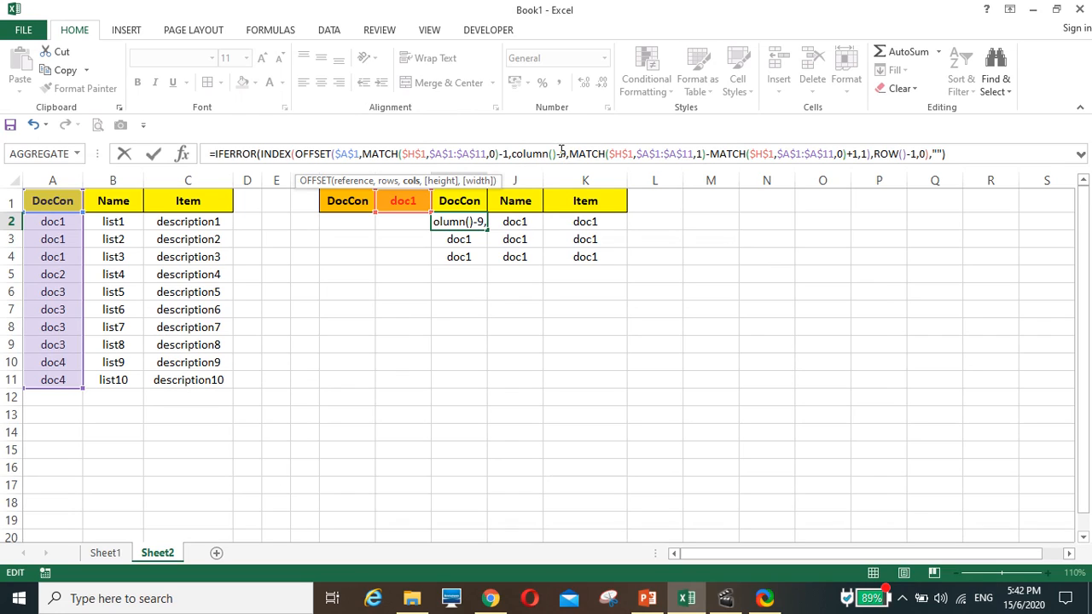
key(BackSpace)
key(BackSpace)
key(BackSpace)
key(BackSpace)
key(BackSpace)
key(BackSpace)
key(BackSpace)
key(BackSpace)
key(BackSpace)
key(BackSpace)
text(0)
key(Return)
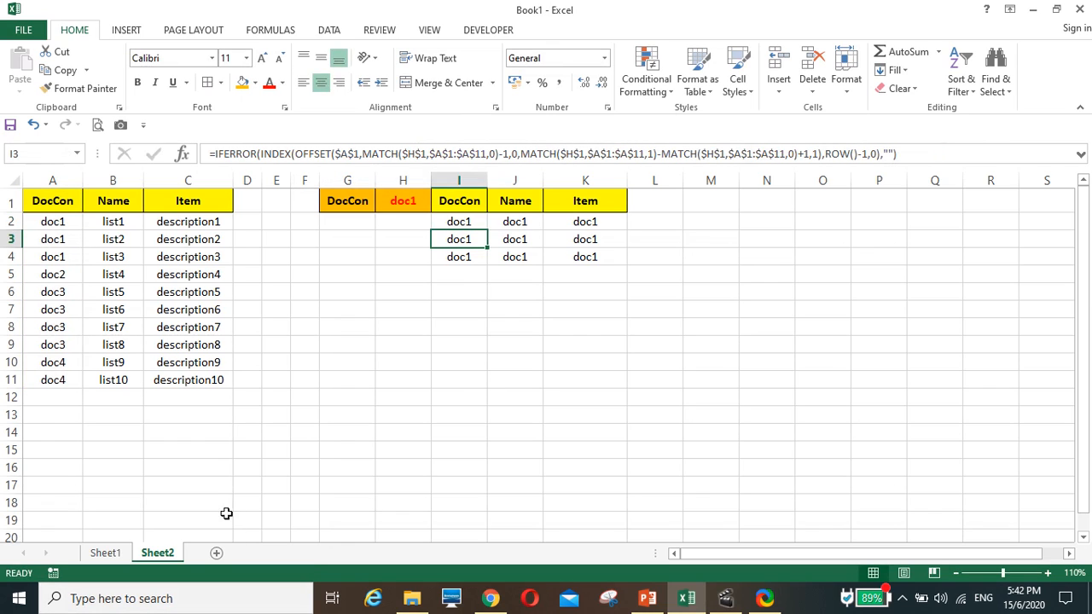
Fill the updated COLUMN()-9 formula from I2 down to I11 and across to column K
click(462, 224)
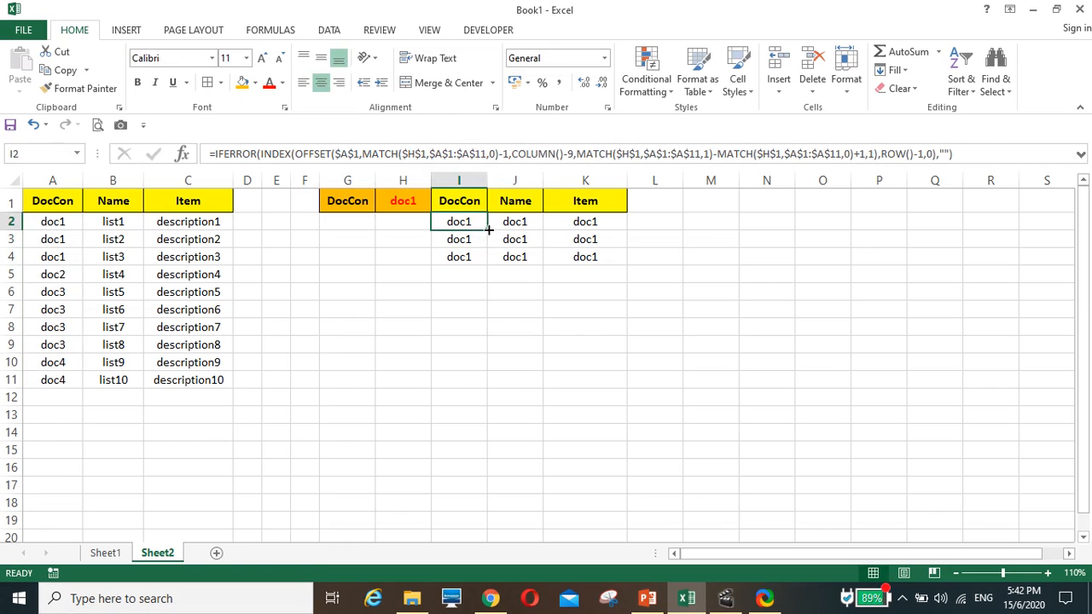
double_click(490, 228)
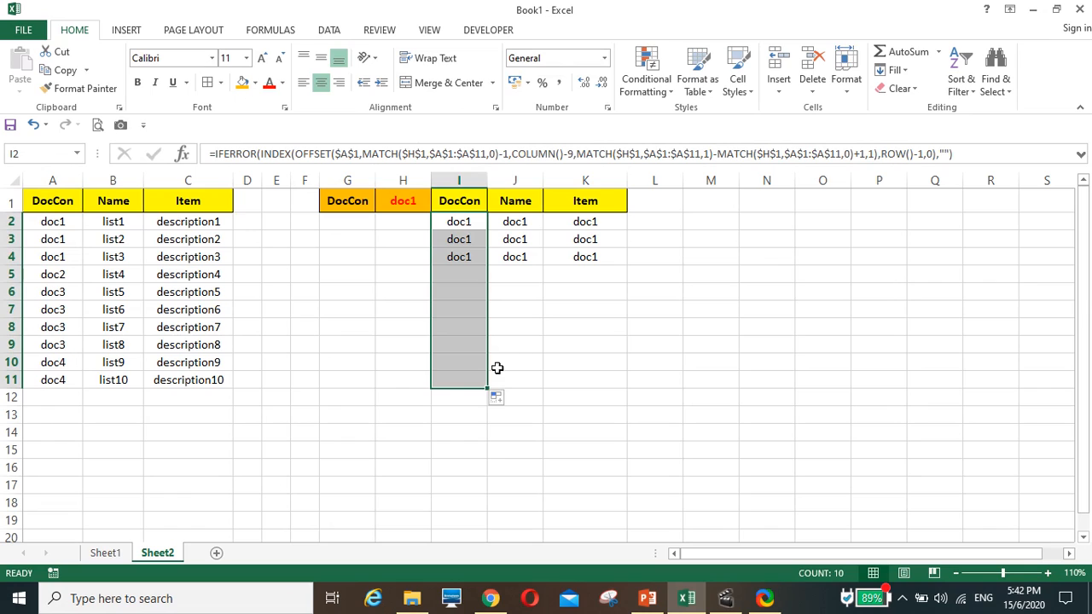
drag(490, 390, 617, 389)
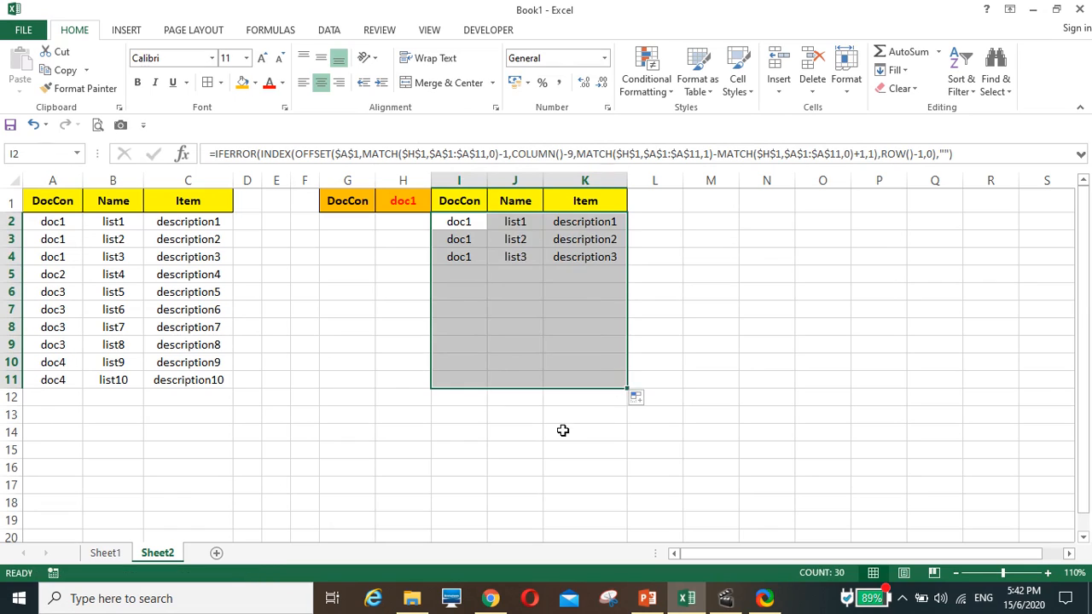
click(518, 255)
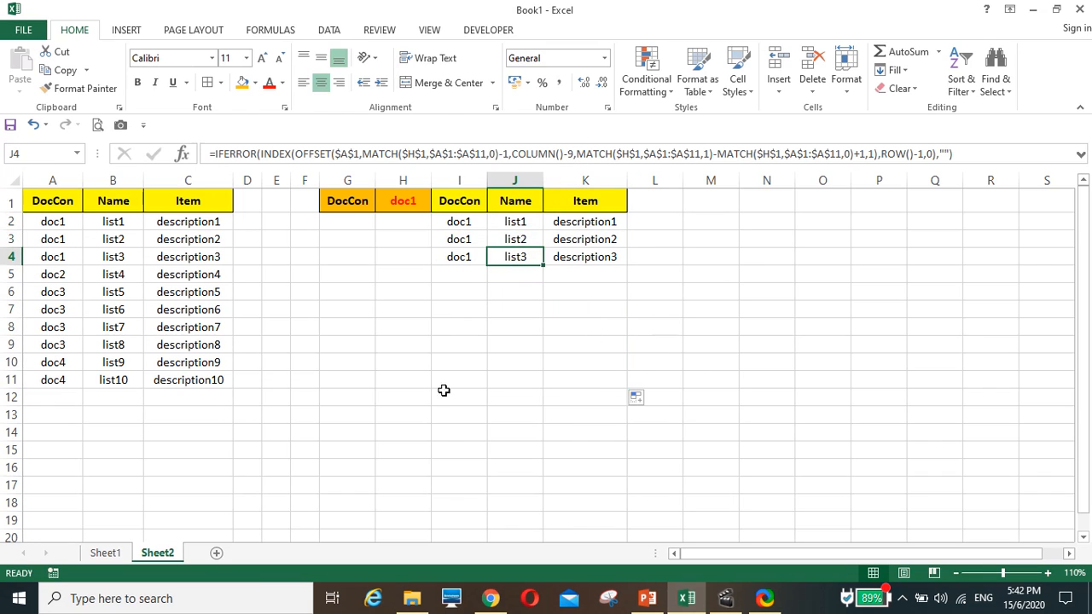
click(644, 455)
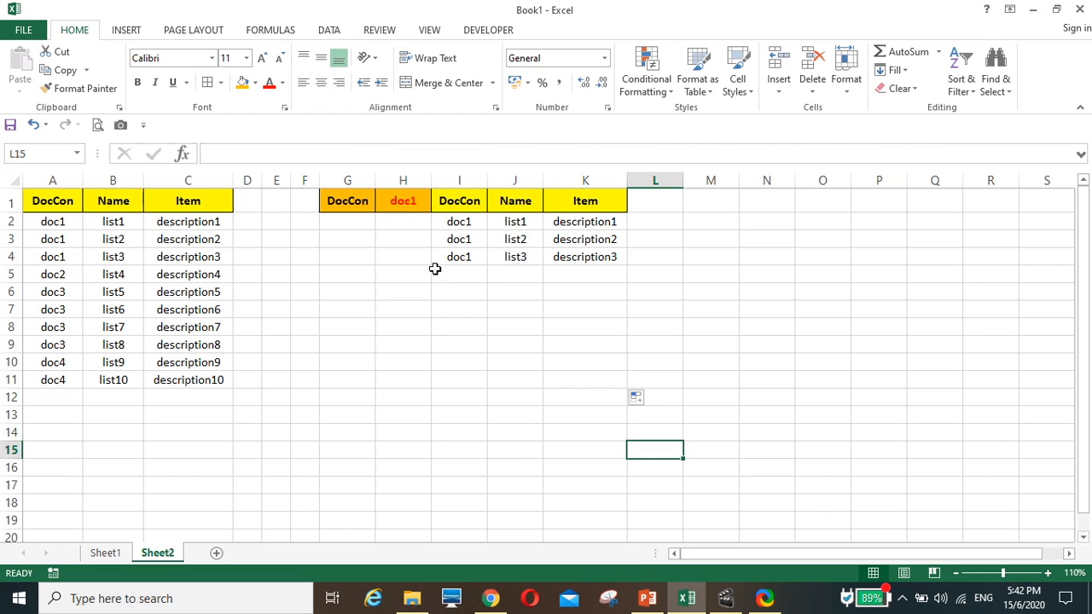
Test the three-column list by changing the DocCon selection in H1 to doc2, doc3 and finally doc4
click(413, 203)
click(437, 207)
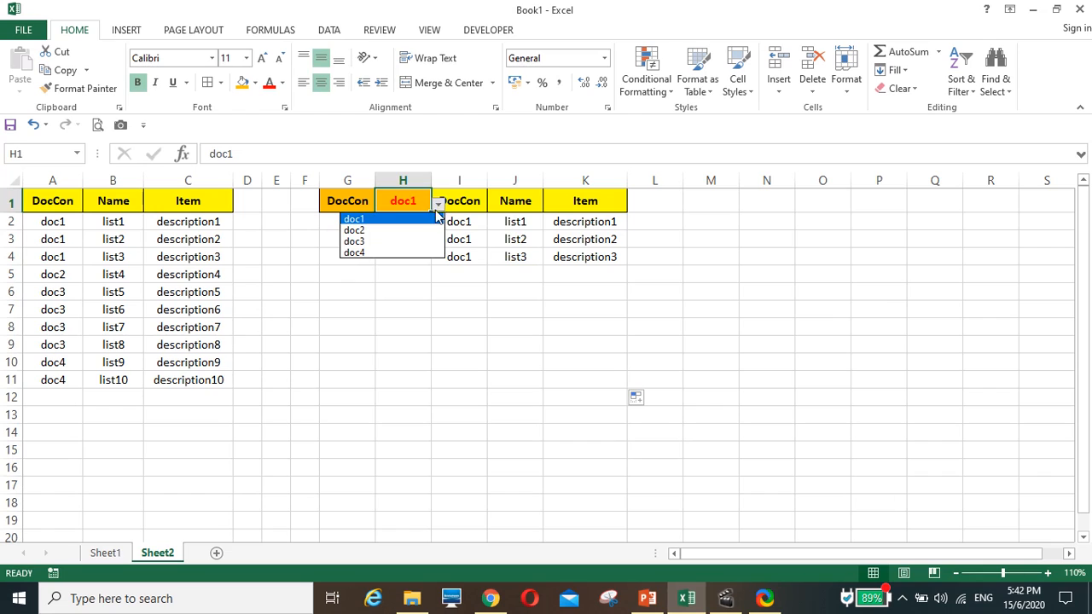
click(424, 231)
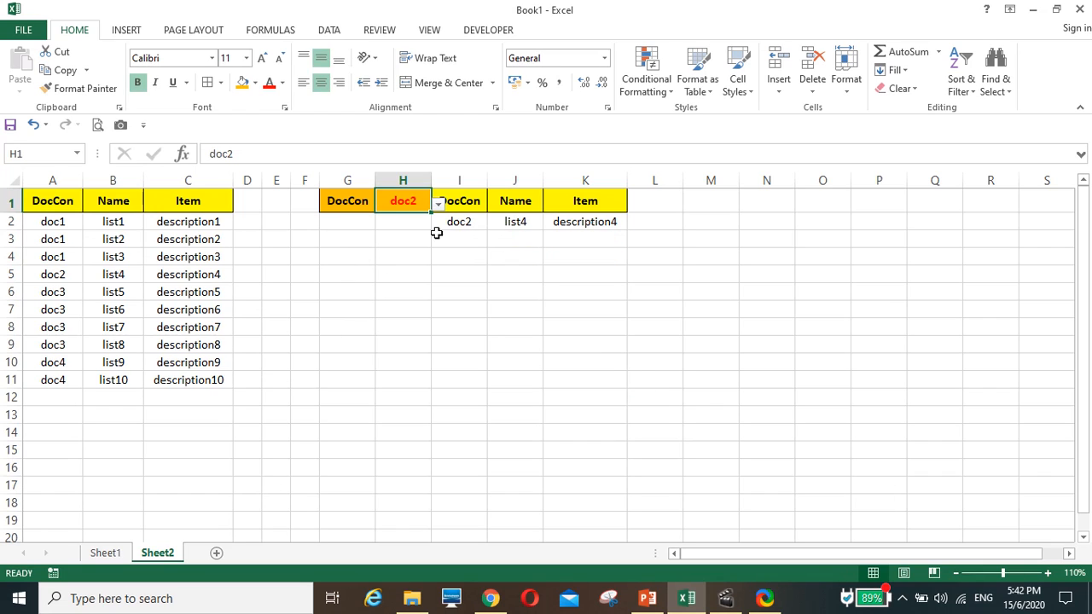
click(438, 205)
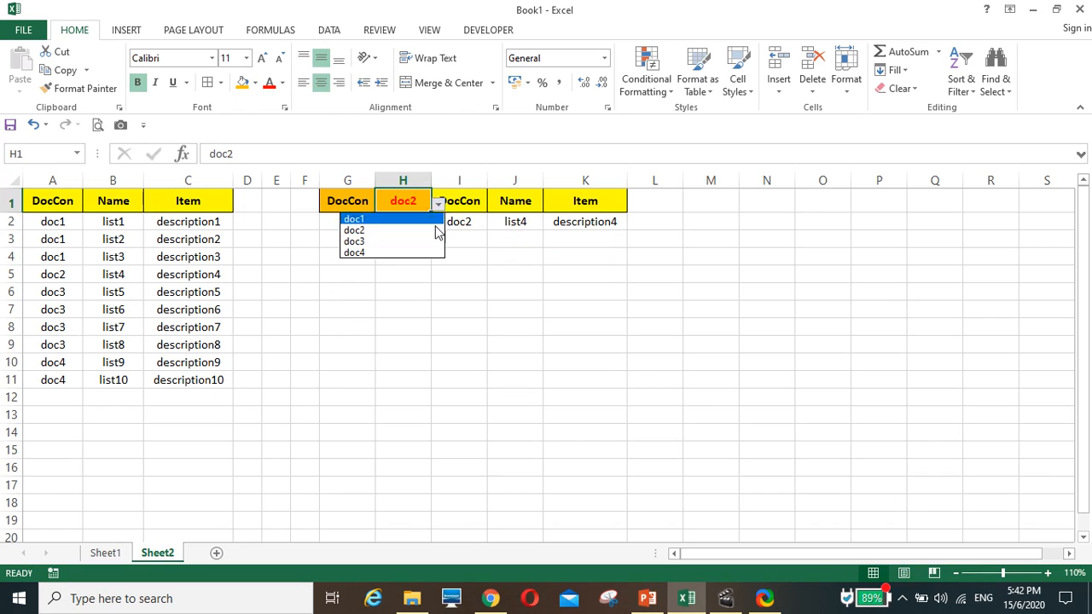
click(431, 244)
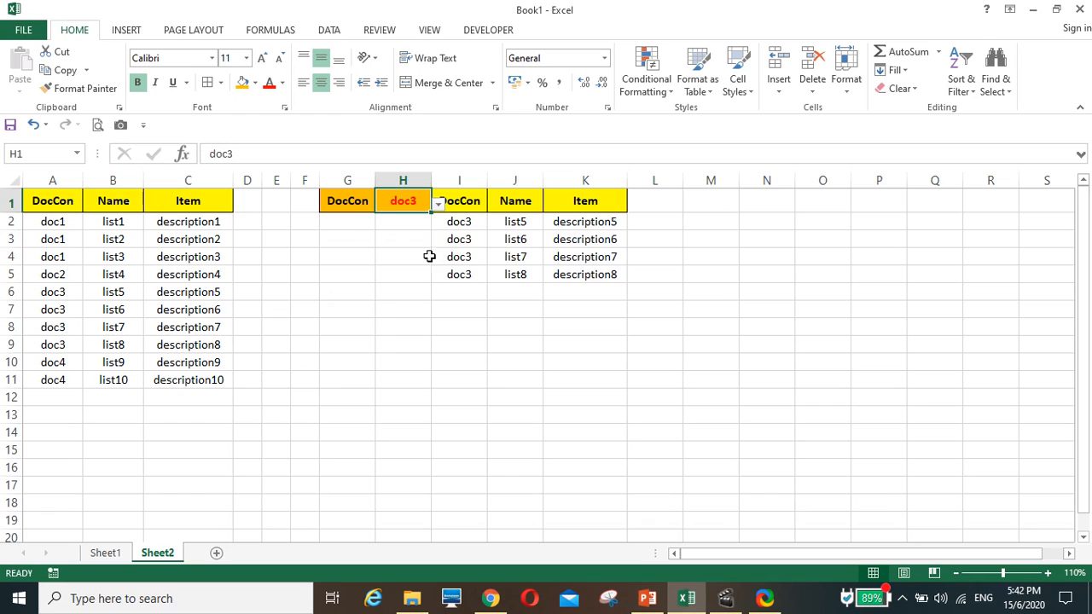
click(438, 205)
click(432, 257)
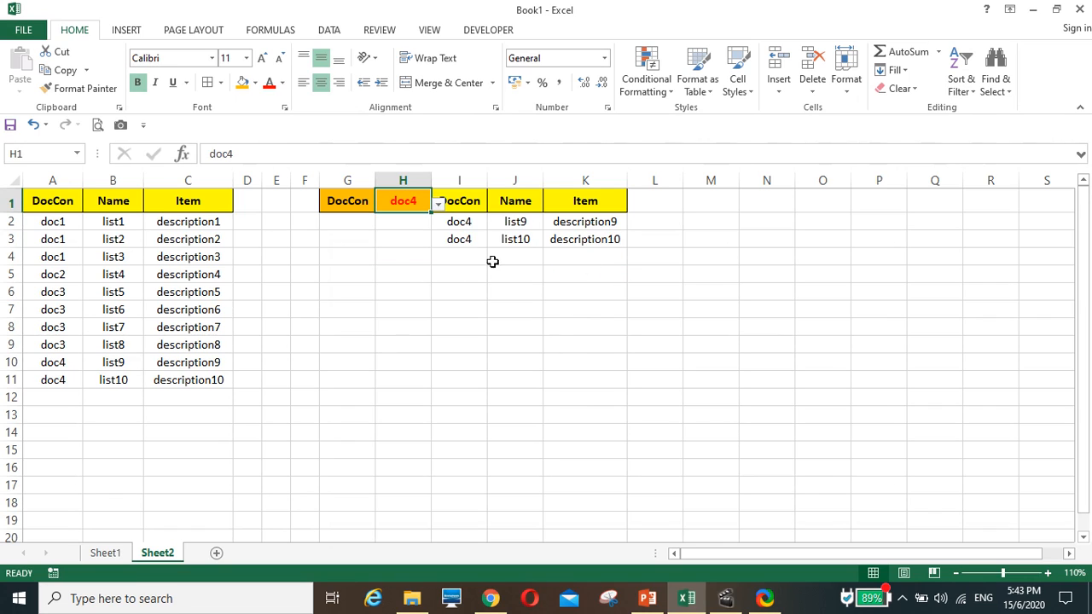
click(353, 293)
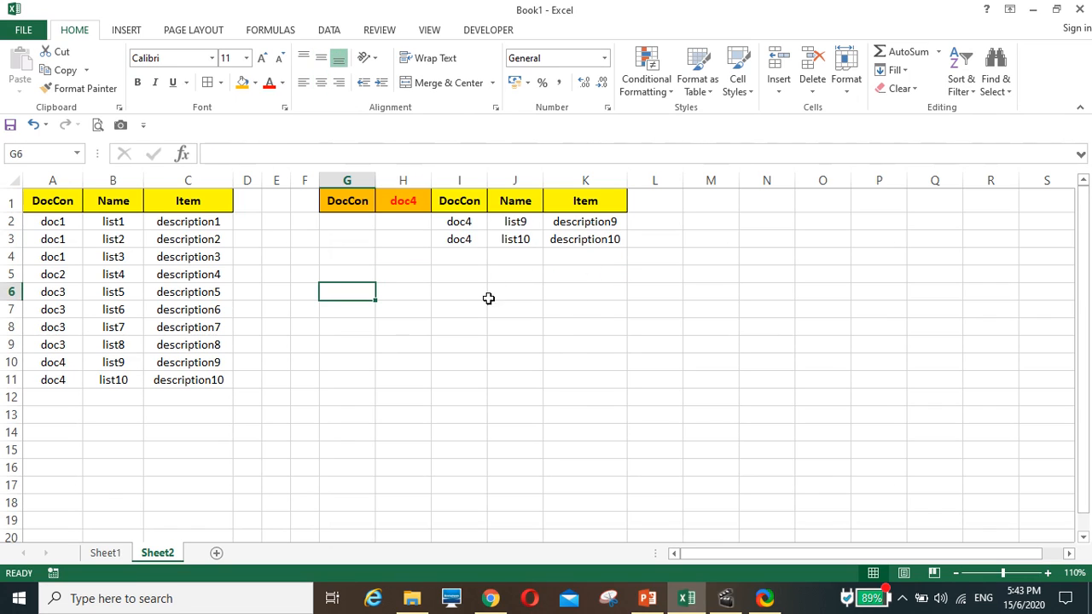
click(497, 349)
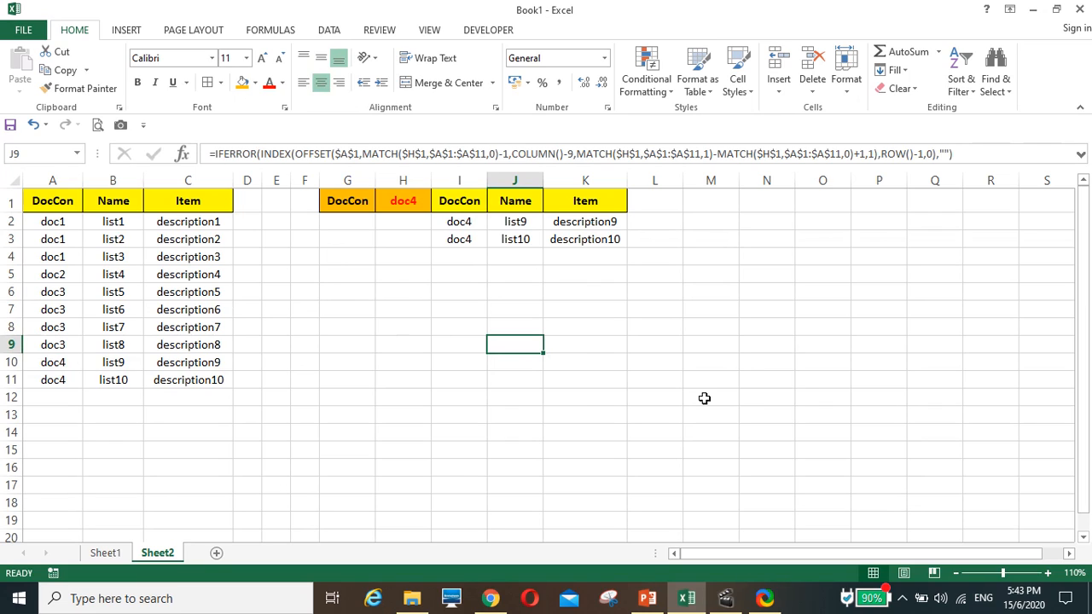